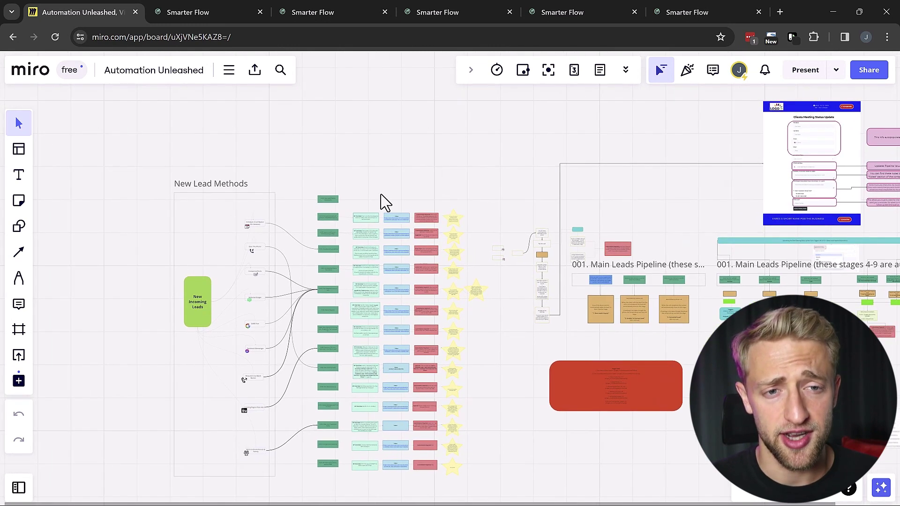
pyautogui.scroll(2, 292, 236)
# Step: Scroll through the speed-to-lead statistics results and the Miro lead-workflow map
pyautogui.hscroll(-3, 305, 217)
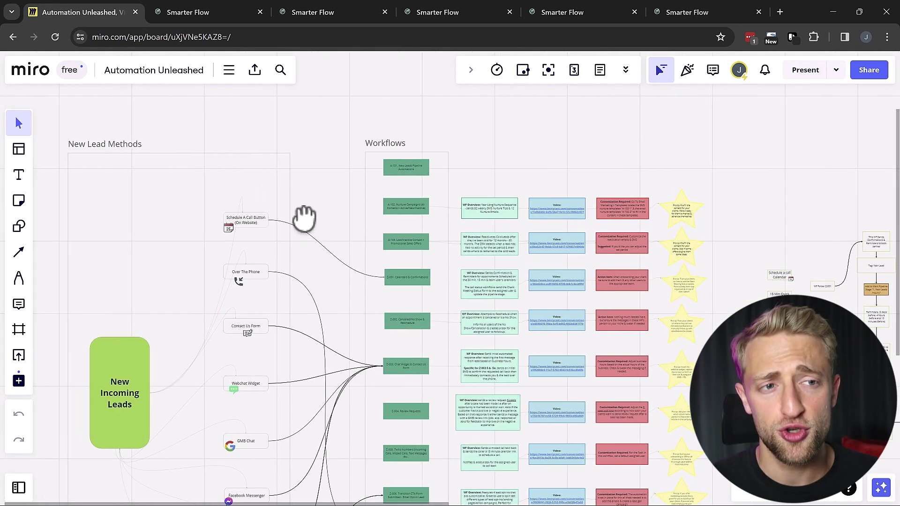
pyautogui.scroll(-2, 209, 217)
pyautogui.hscroll(1, 209, 217)
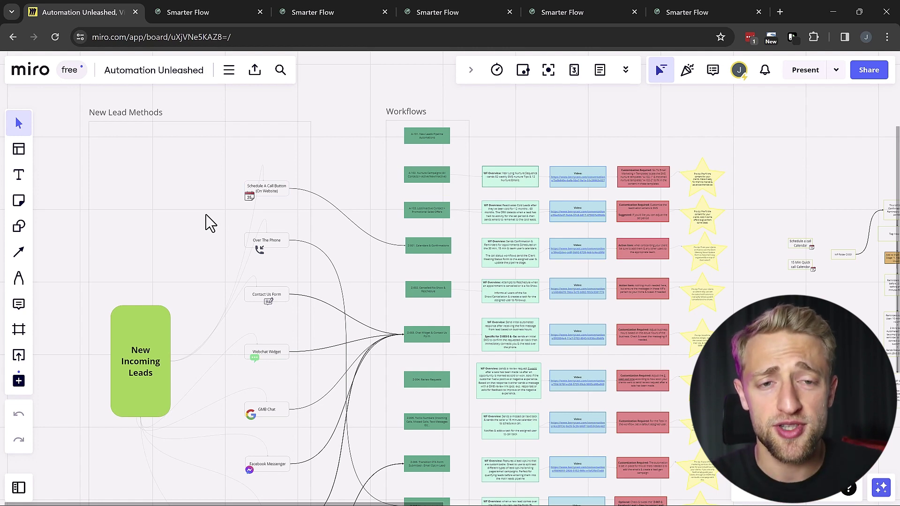
pyautogui.scroll(2, 210, 222)
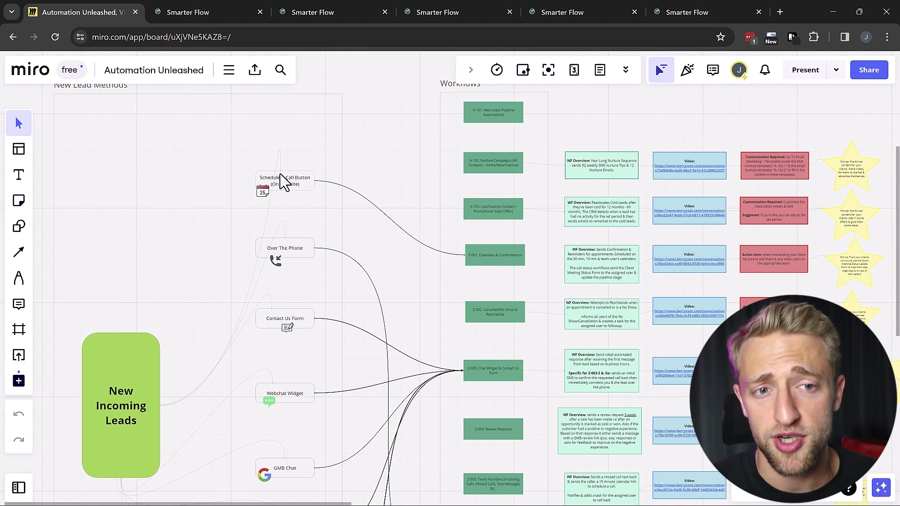
pyautogui.scroll(-2, 238, 181)
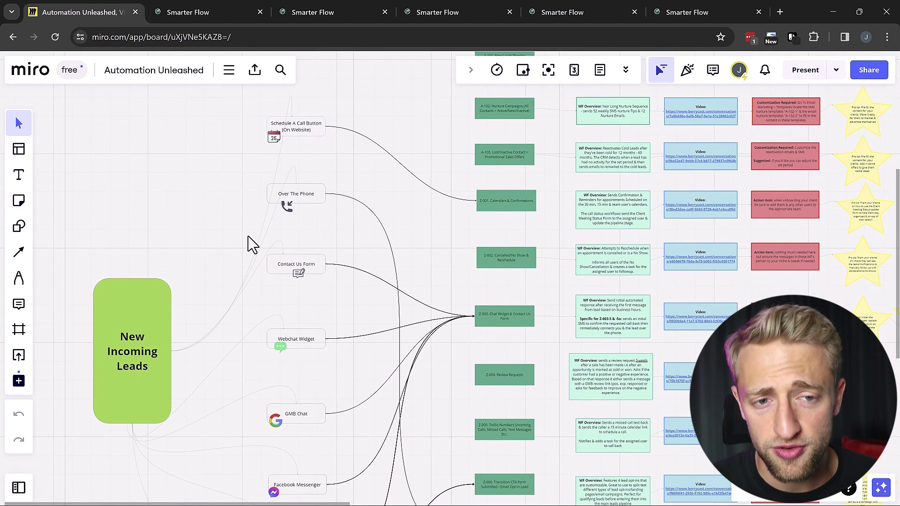
pyautogui.scroll(-3, 243, 248)
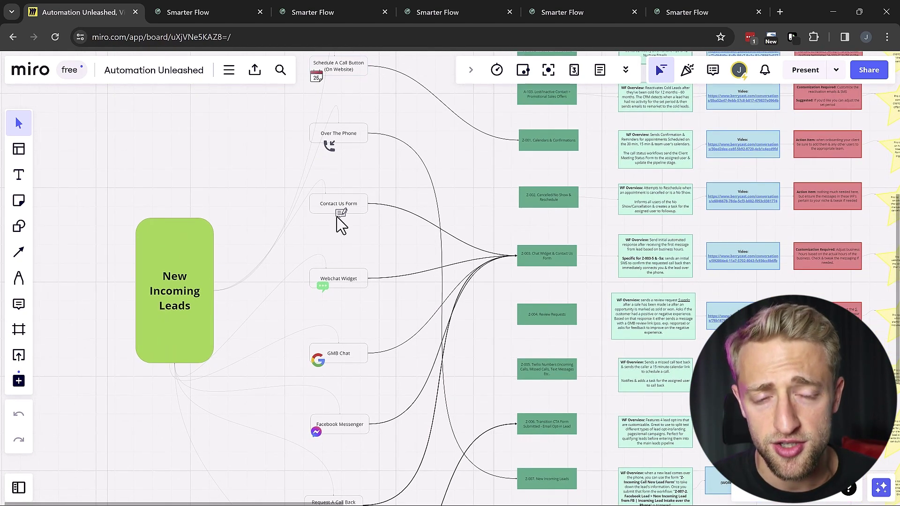
pyautogui.scroll(-2, 350, 266)
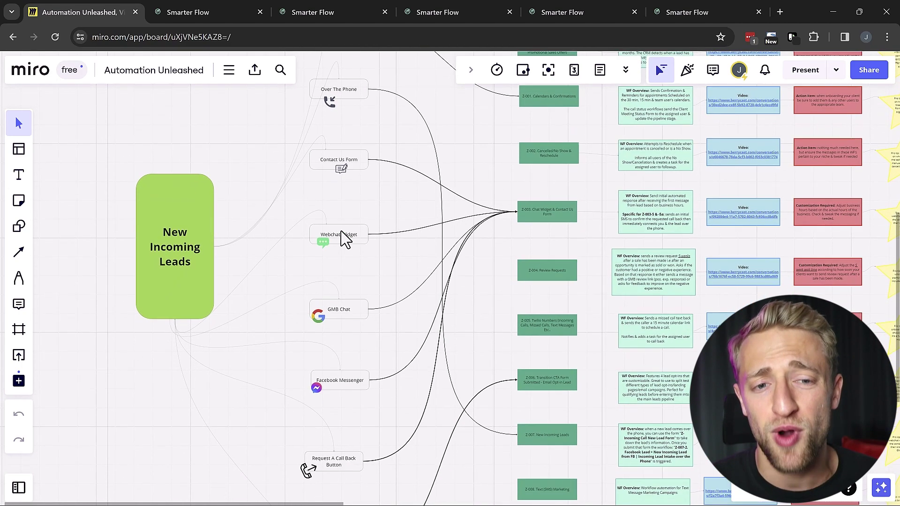
pyautogui.scroll(-2, 355, 227)
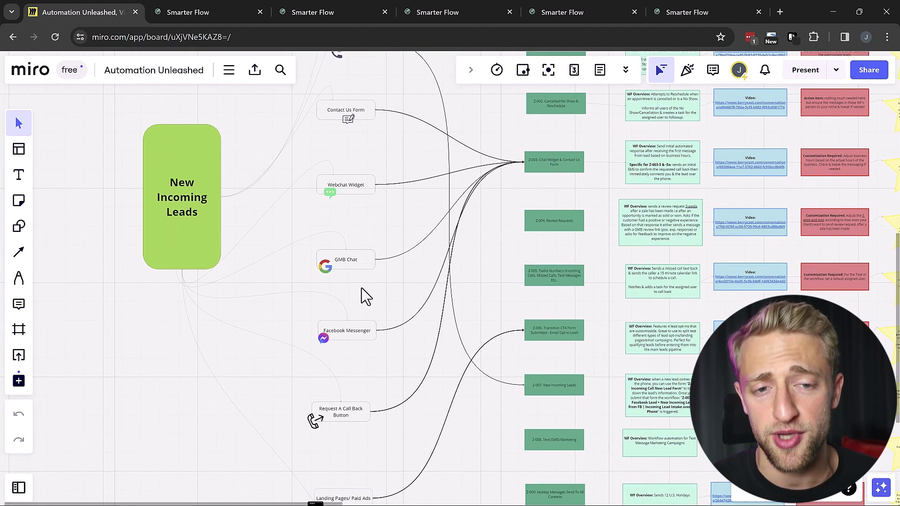
pyautogui.scroll(-2, 364, 296)
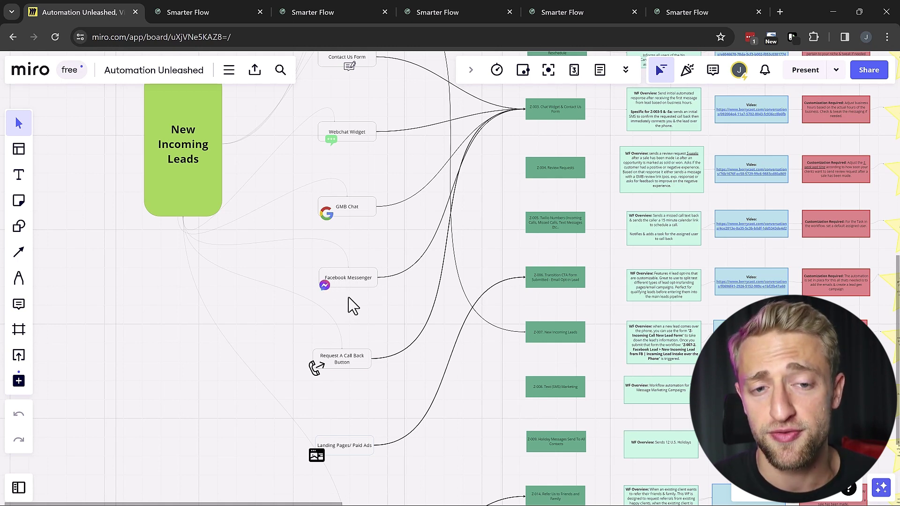
pyautogui.scroll(-1, 351, 277)
pyautogui.scroll(-1, 355, 281)
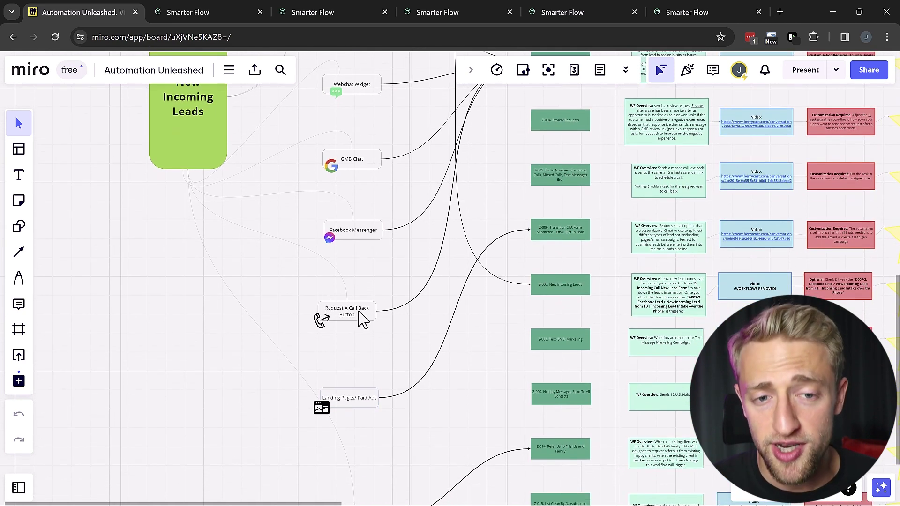
pyautogui.scroll(-3, 375, 360)
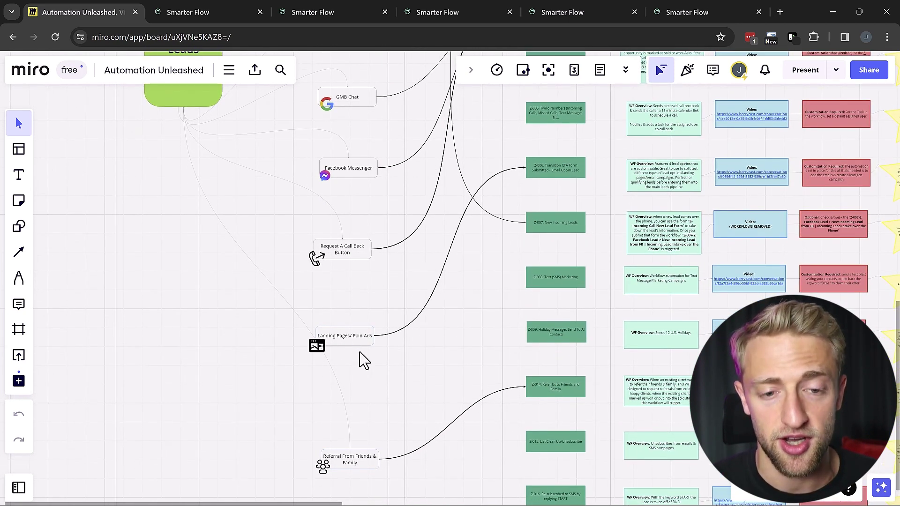
pyautogui.scroll(-1, 361, 354)
pyautogui.scroll(-4, 364, 351)
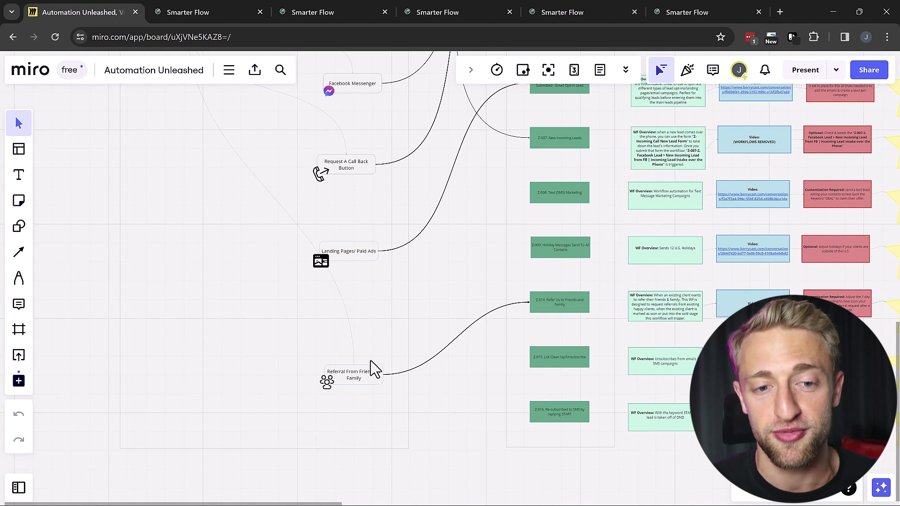
pyautogui.scroll(-4, 366, 278)
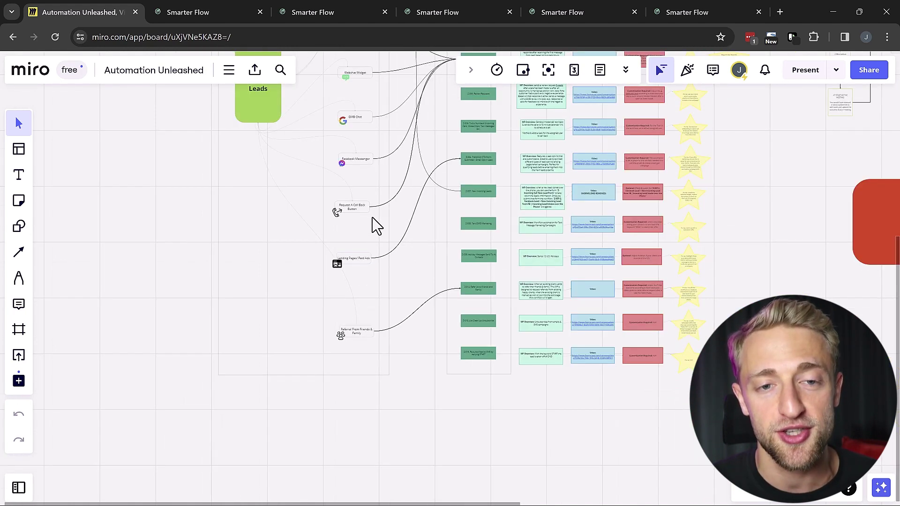
pyautogui.scroll(5, 377, 227)
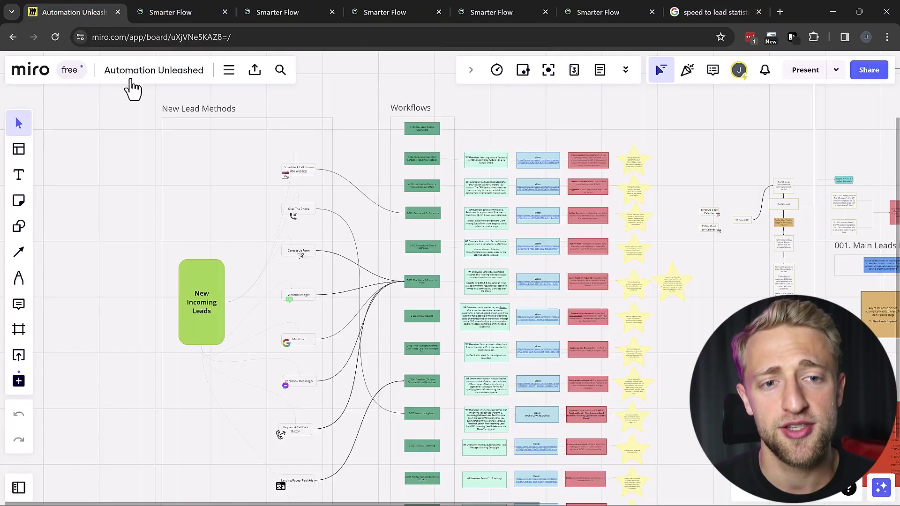
pyautogui.scroll(3, 327, 226)
pyautogui.scroll(1, 412, 237)
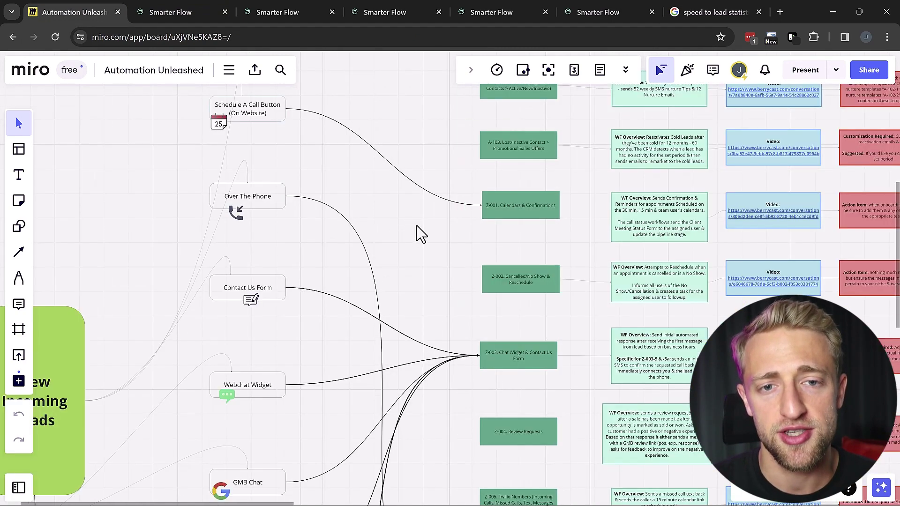
pyautogui.moveTo(430, 239); pyautogui.dragTo(311, 356)
pyautogui.scroll(-5, 352, 190)
pyautogui.scroll(-5, 352, 234)
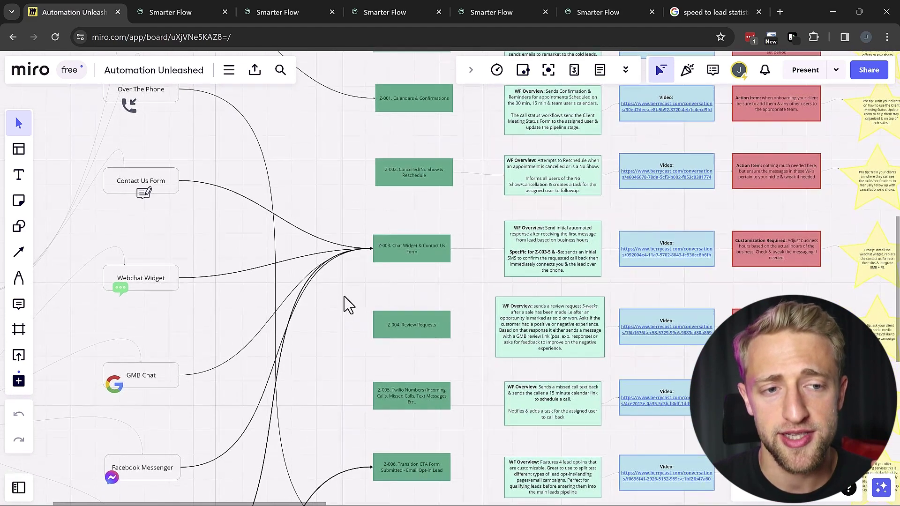
pyautogui.scroll(-3, 355, 189)
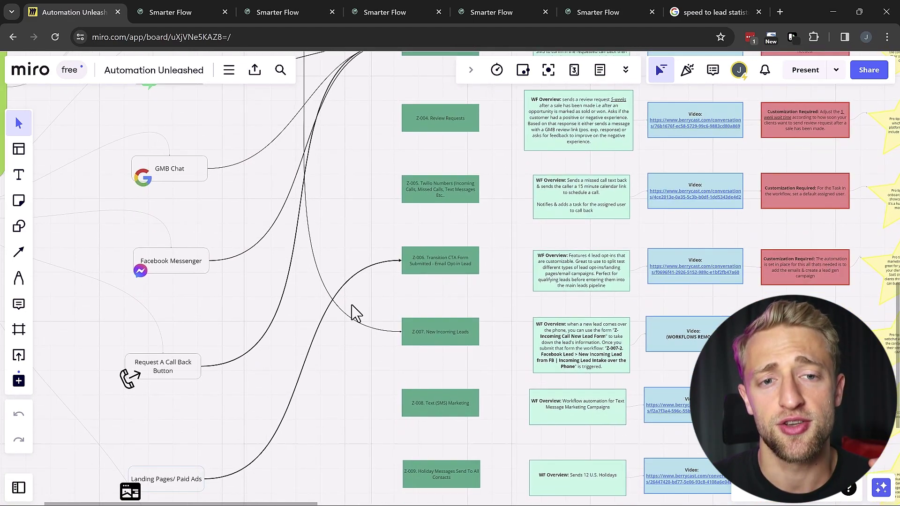
pyautogui.scroll(-1, 364, 308)
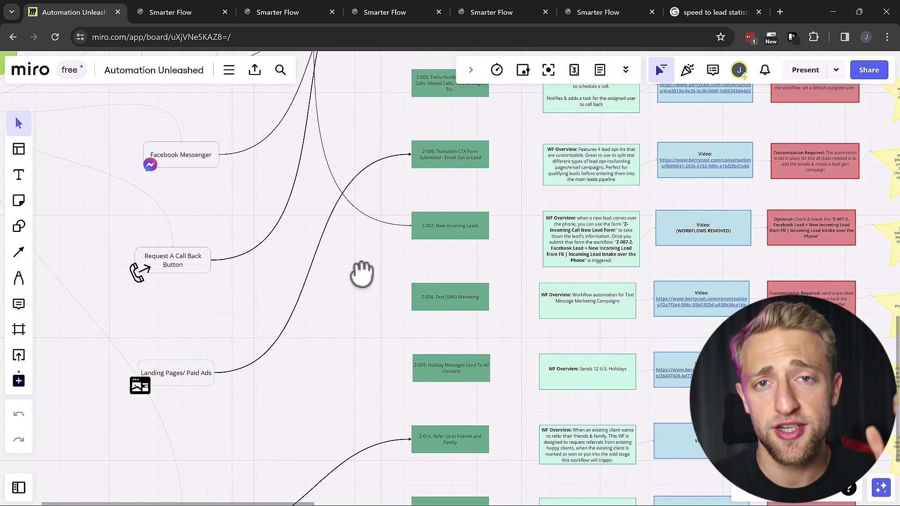
pyautogui.scroll(-1, 365, 286)
pyautogui.scroll(-1, 358, 270)
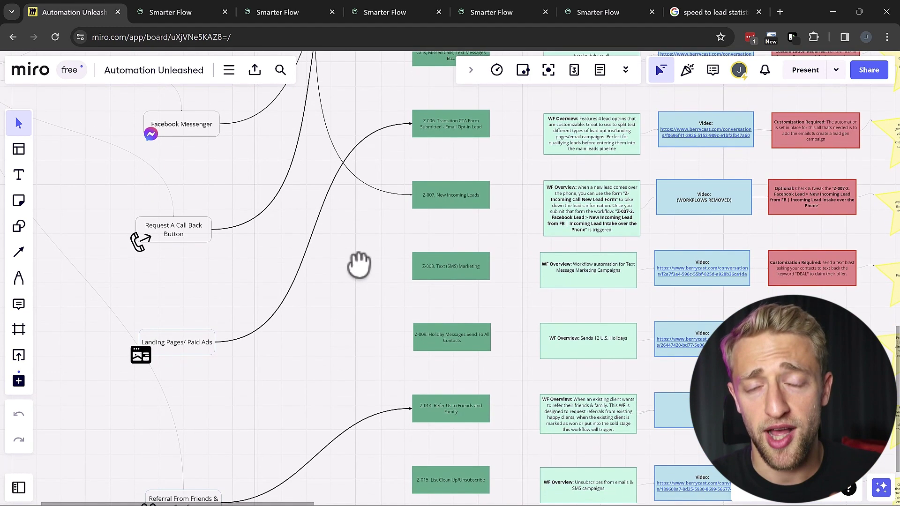
pyautogui.scroll(-5, 359, 276)
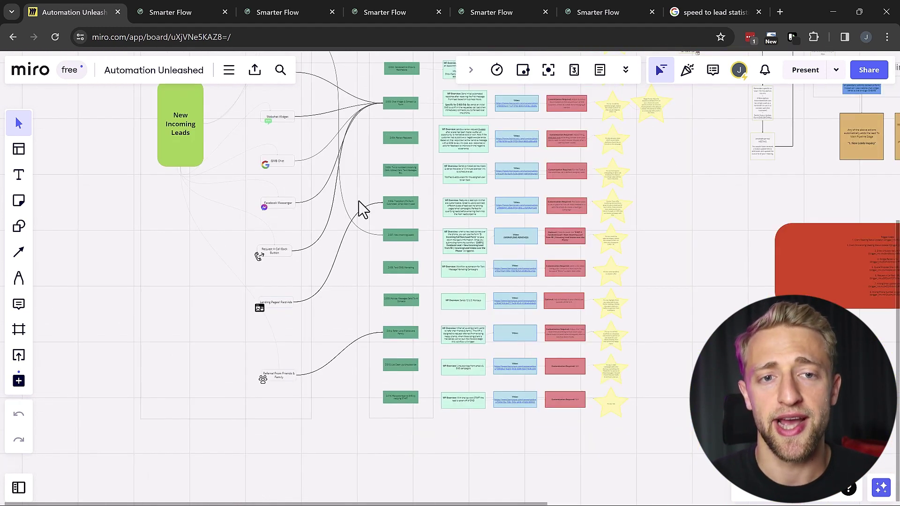
pyautogui.moveTo(358, 198); pyautogui.dragTo(353, 284)
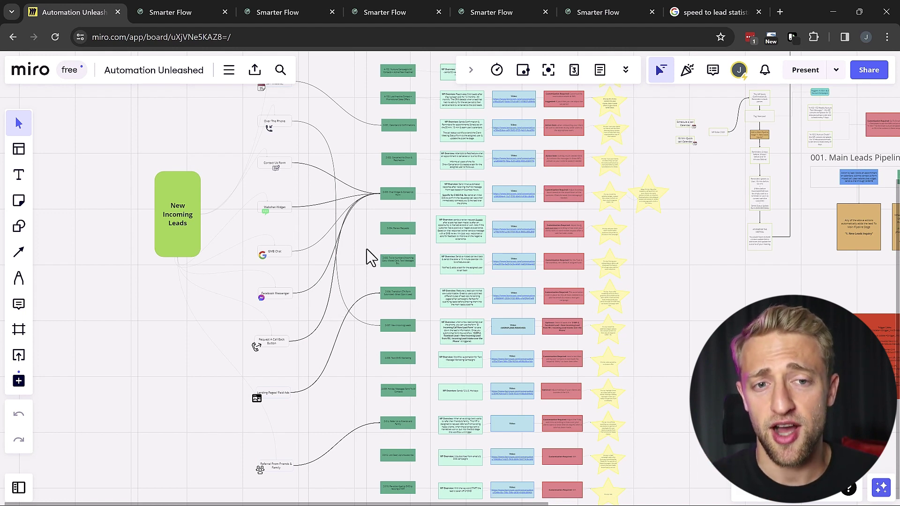
pyautogui.scroll(-2, 367, 255)
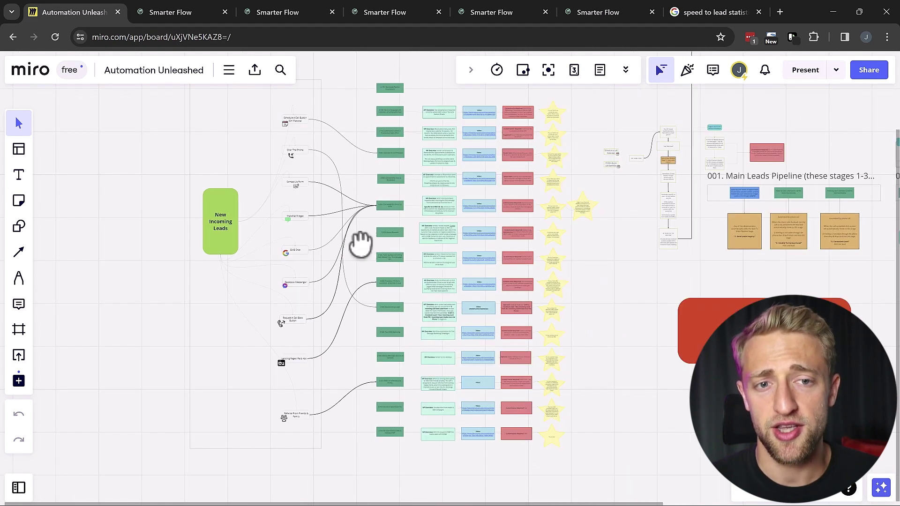
pyautogui.moveTo(361, 244); pyautogui.dragTo(326, 270)
pyautogui.scroll(3, 326, 255)
pyautogui.moveTo(316, 226); pyautogui.dragTo(317, 242)
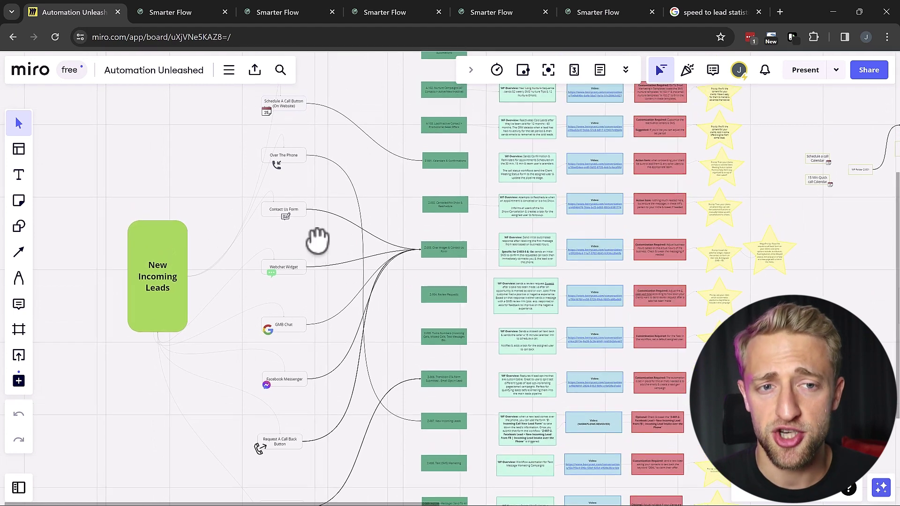
pyautogui.scroll(2, 310, 247)
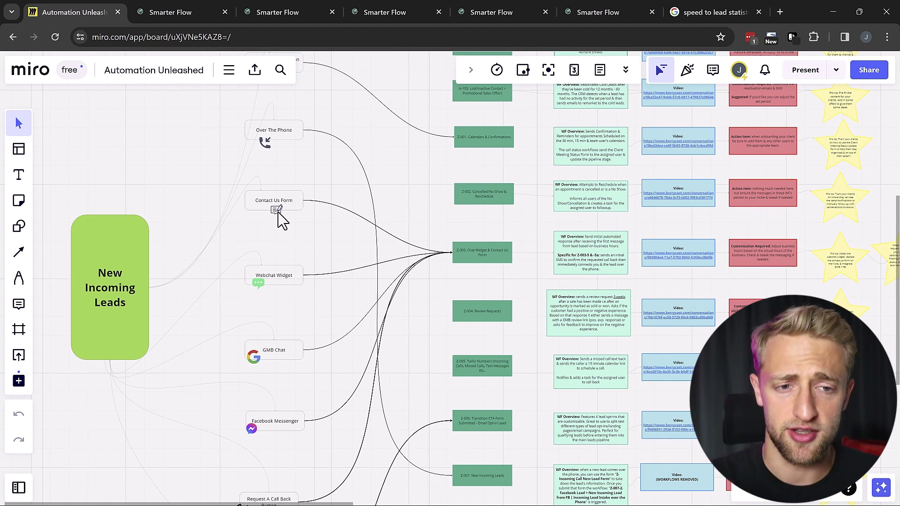
pyautogui.scroll(-3, 305, 373)
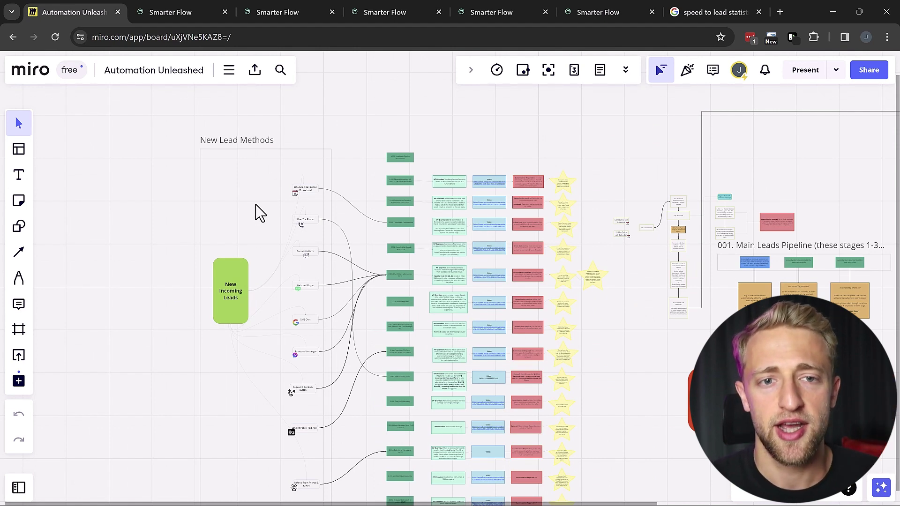
pyautogui.moveTo(368, 258); pyautogui.dragTo(341, 232)
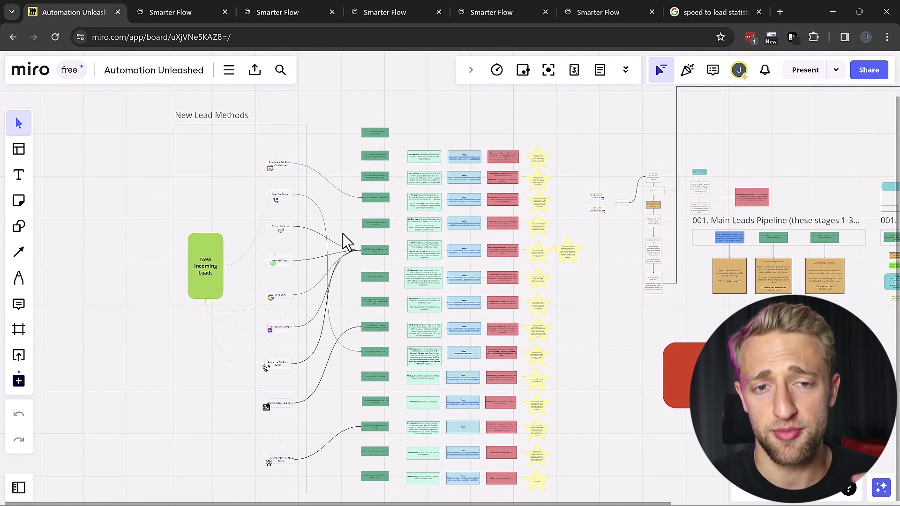
pyautogui.moveTo(398, 257); pyautogui.dragTo(387, 251)
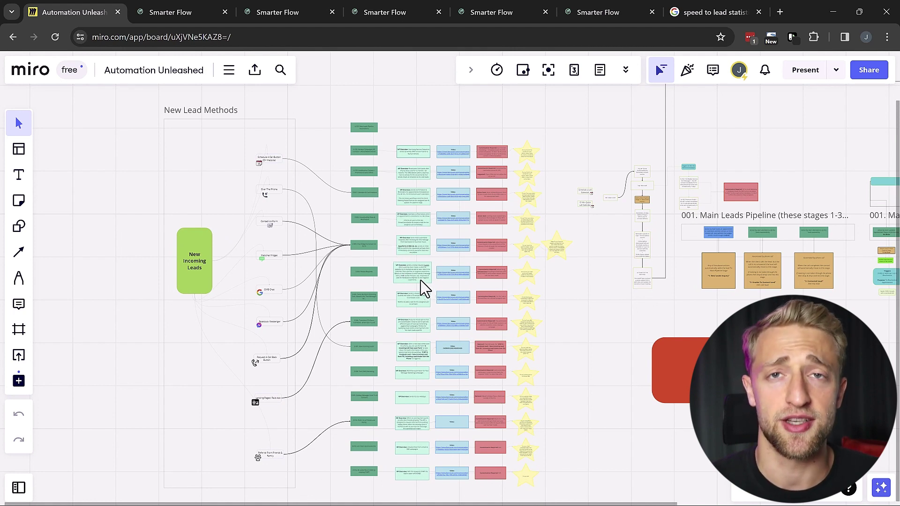
# Step: From the Workflow List, open A-101. New Leads Pipeline Automations, then A-101-1 Status Update Workflow
pyautogui.hotkey('ctrl', 'Tab')
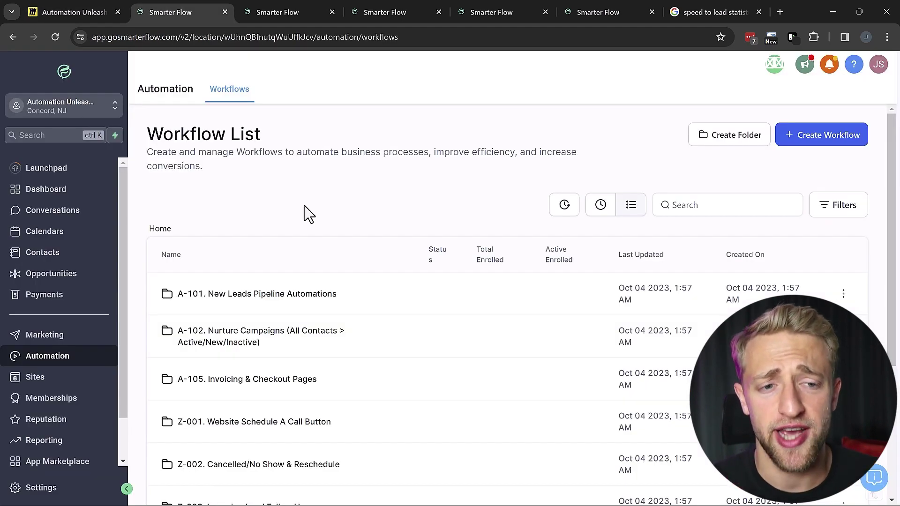
pyautogui.scroll(-4, 305, 213)
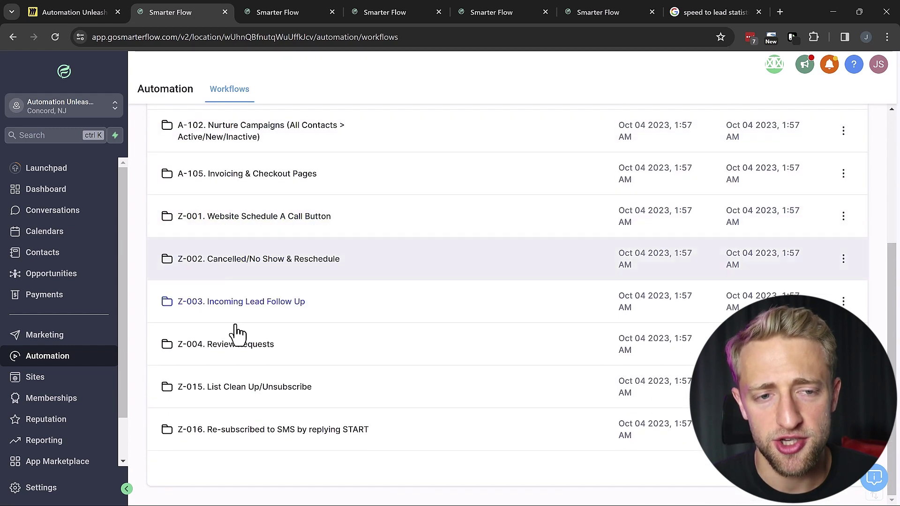
pyautogui.scroll(4, 225, 341)
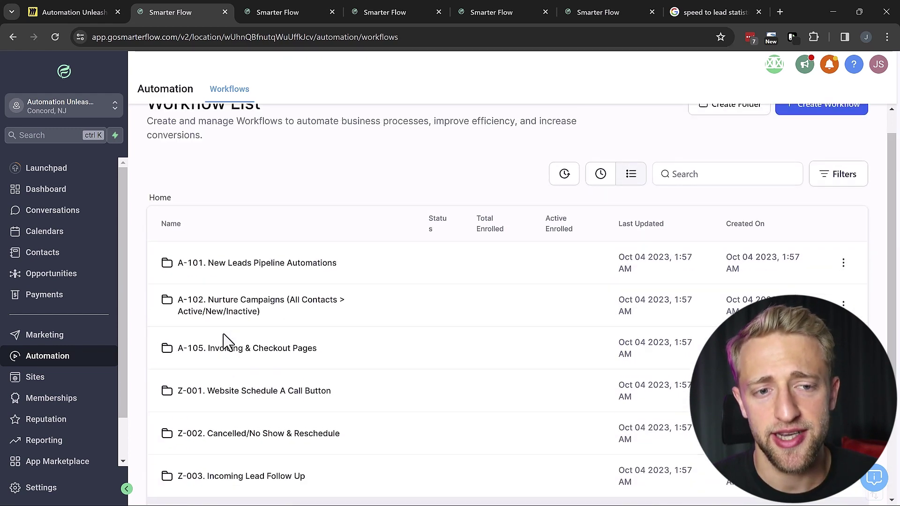
pyautogui.scroll(-1, 224, 341)
pyautogui.click(228, 216)
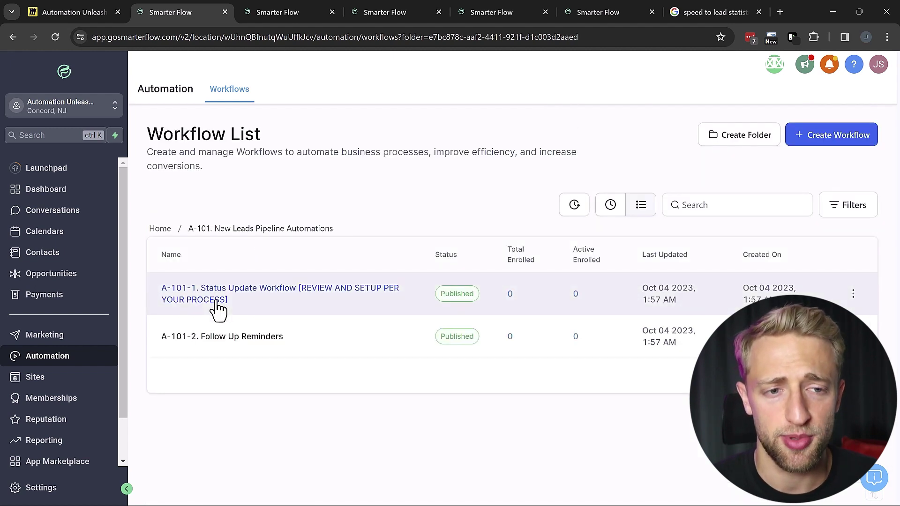
pyautogui.click(202, 296)
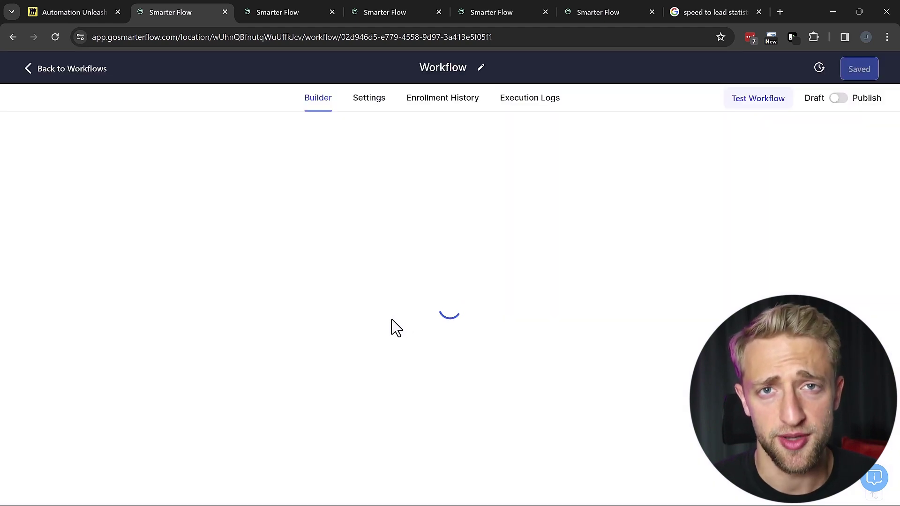
# Step: Scroll through the A-101-1 Status Update Workflow's branches in the builder
pyautogui.scroll(-5, 396, 327)
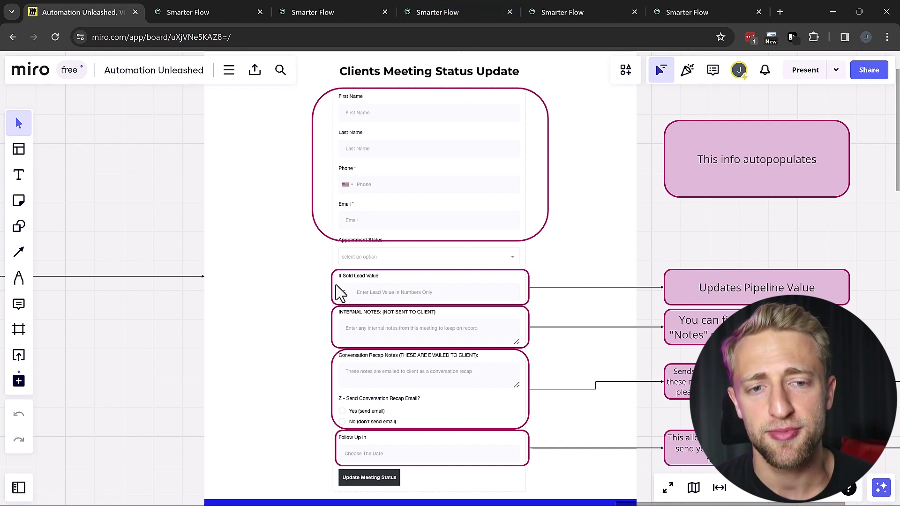
# Step: Switch to the Smarter Flow Opportunities board for 001. Main Leads Pipeline
pyautogui.click(459, 10)
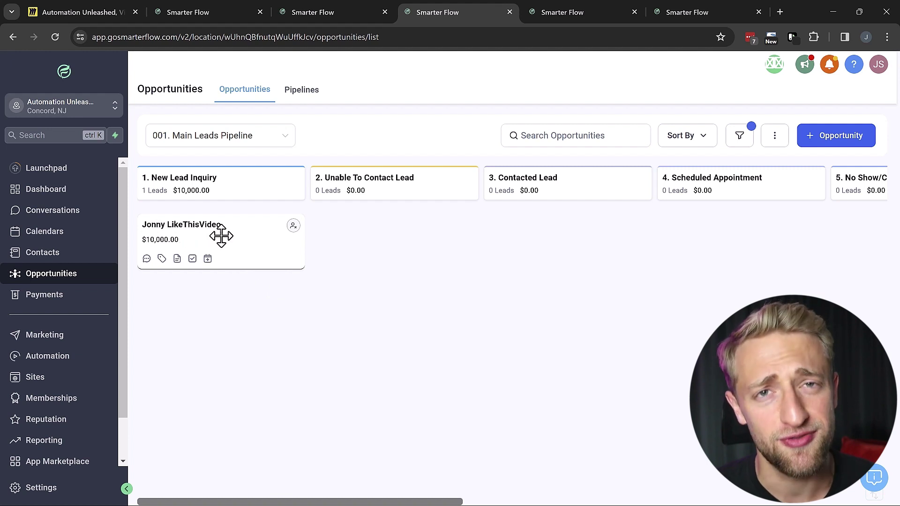
# Step: Drag the $10,000 lead into 4. Scheduled Appointment, scroll stages through Spam, then return to Miro
pyautogui.moveTo(220, 236); pyautogui.dragTo(746, 253)
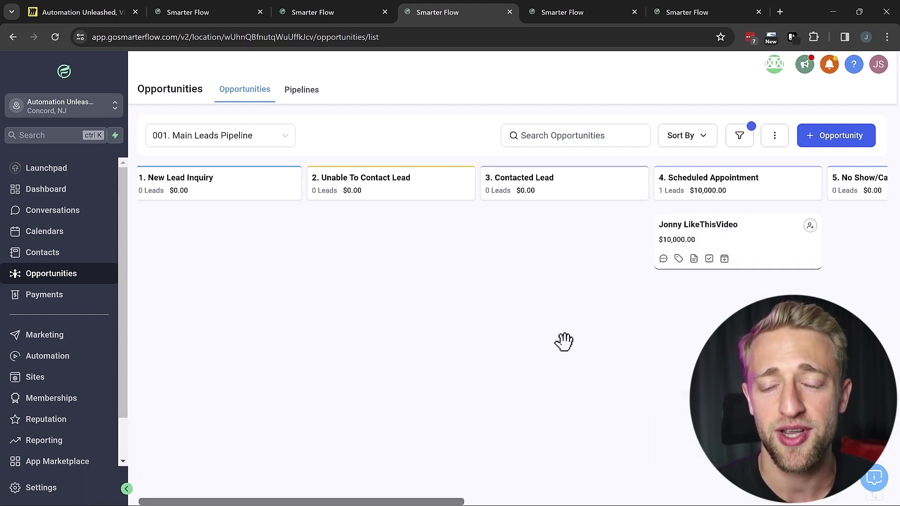
pyautogui.moveTo(190, 500); pyautogui.dragTo(509, 501)
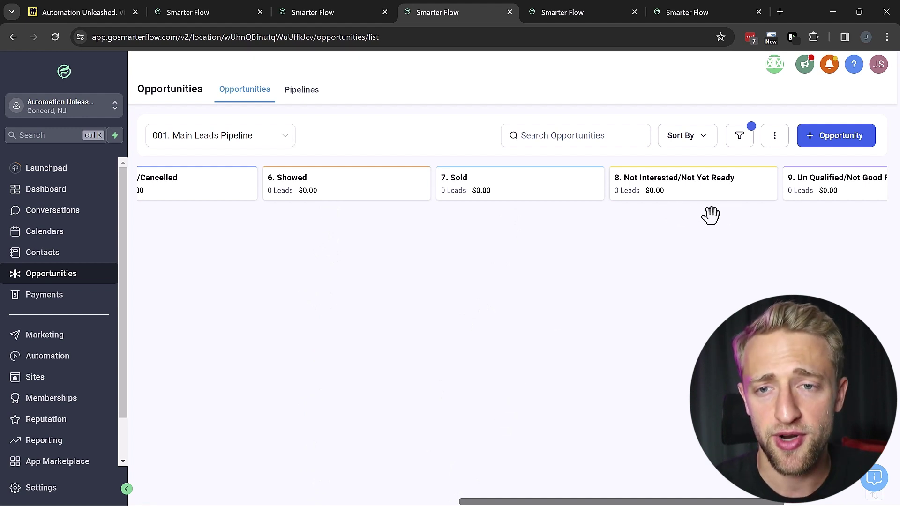
pyautogui.moveTo(608, 501); pyautogui.dragTo(717, 497)
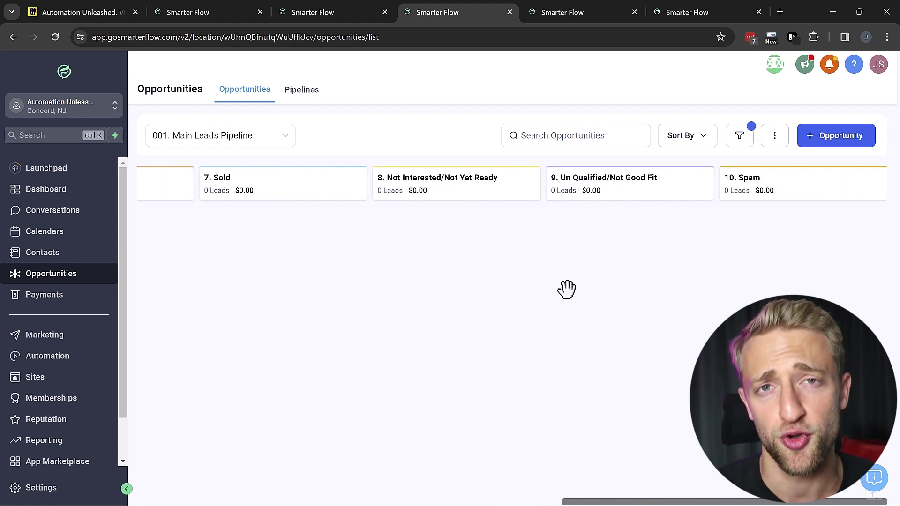
pyautogui.hotkey('ctrl', '1')
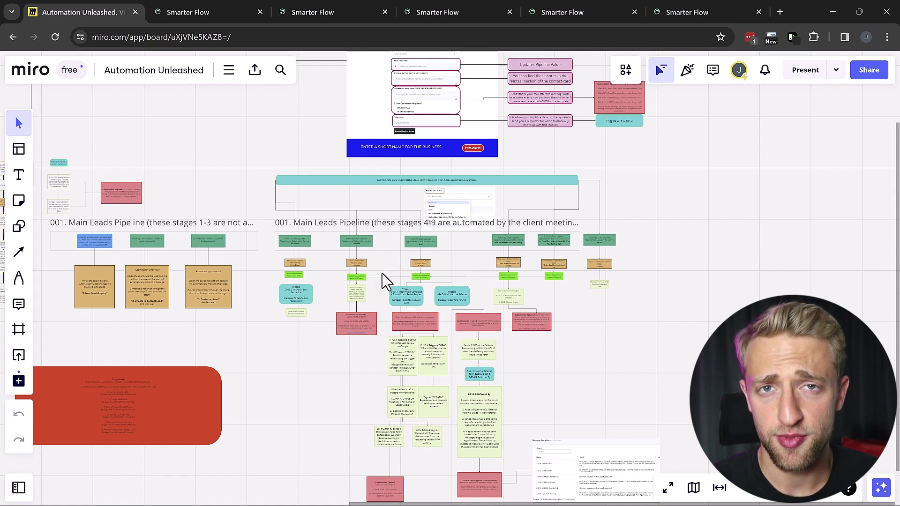
# Step: Zoom and pan the Miro board across stages 4–9, ending on the Not Interested and Un Qualified branches
pyautogui.scroll(5, 392, 268)
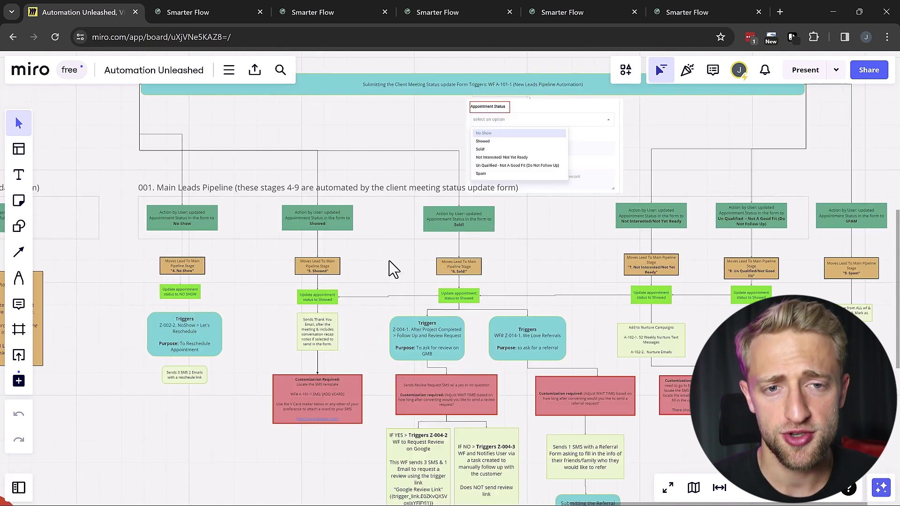
pyautogui.scroll(3, 393, 268)
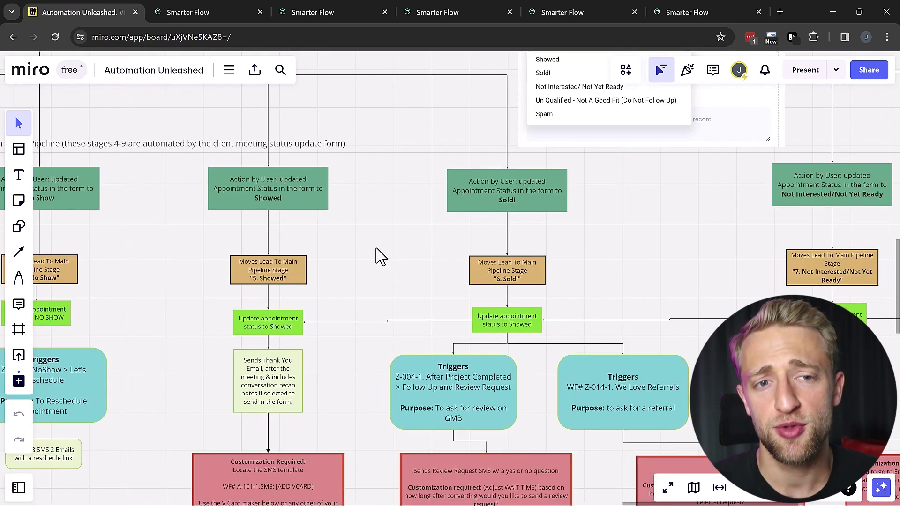
pyautogui.moveTo(380, 257); pyautogui.dragTo(393, 256)
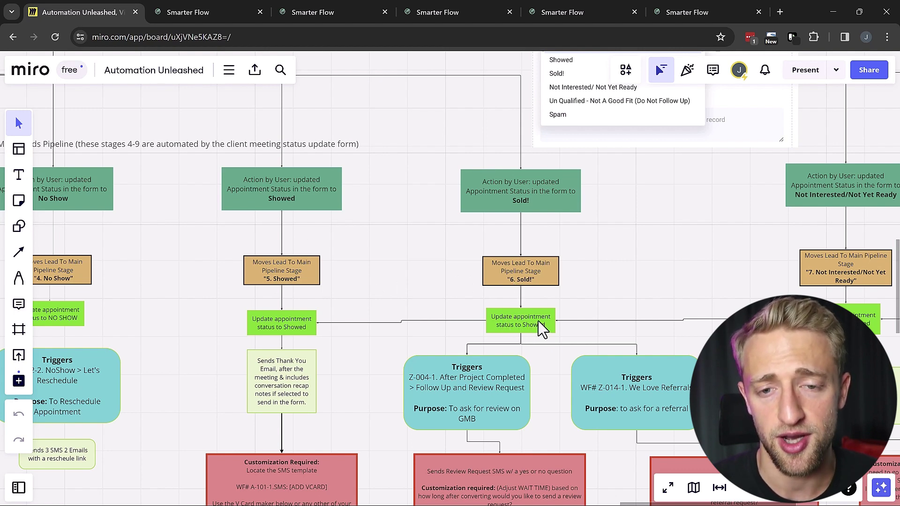
pyautogui.moveTo(411, 278); pyautogui.dragTo(391, 245)
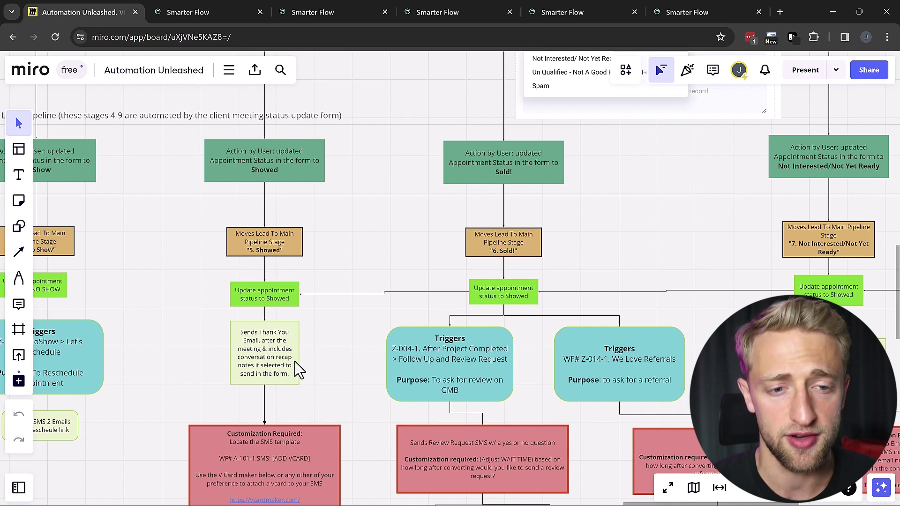
pyautogui.moveTo(649, 257); pyautogui.dragTo(432, 221)
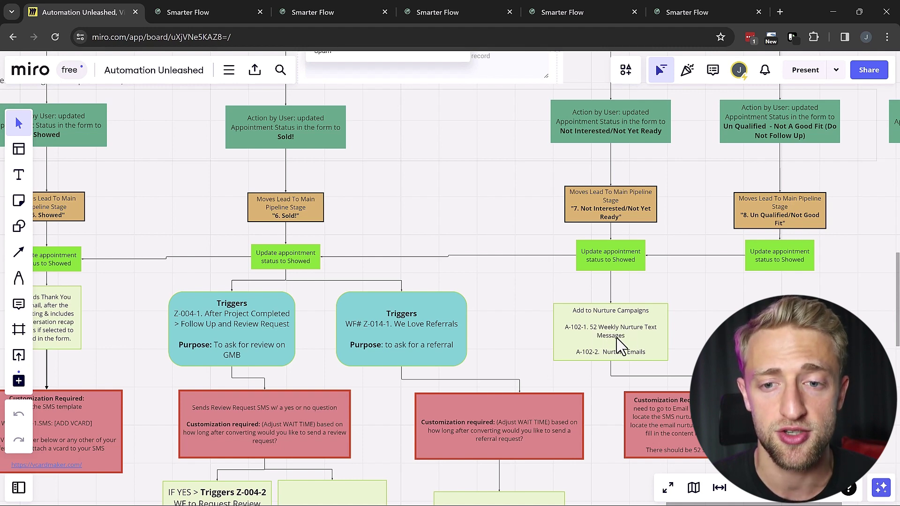
# Step: Review the A-101-1 Status Update Workflow's branches with the canvas zoomed to 80%
pyautogui.hotkey('ctrl', '3')
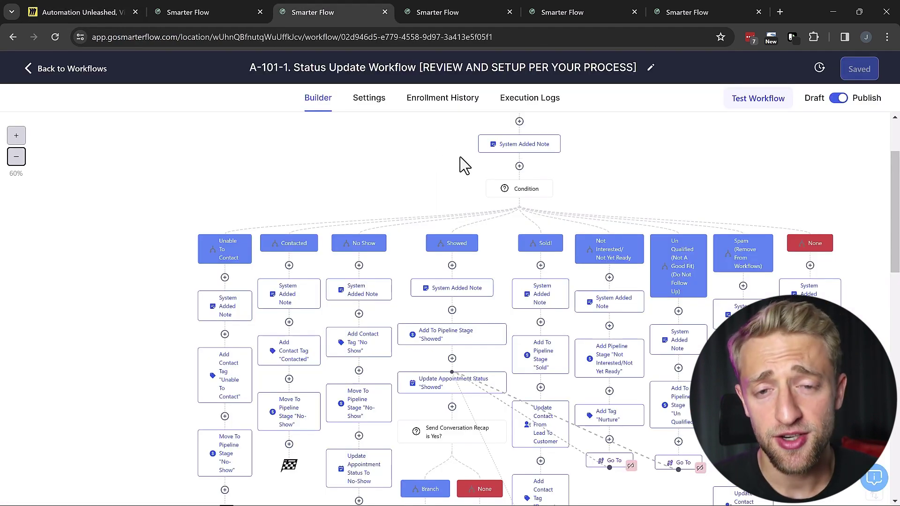
pyautogui.scroll(2, 434, 168)
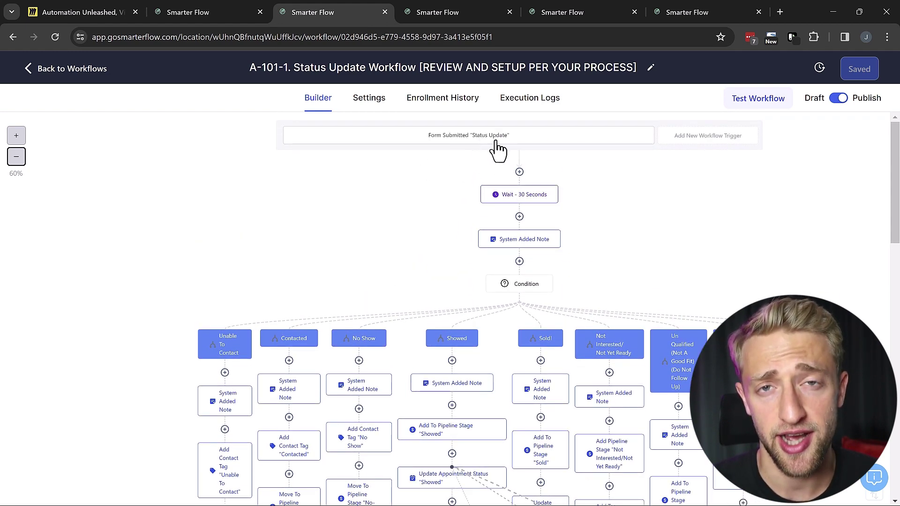
pyautogui.scroll(-3, 426, 248)
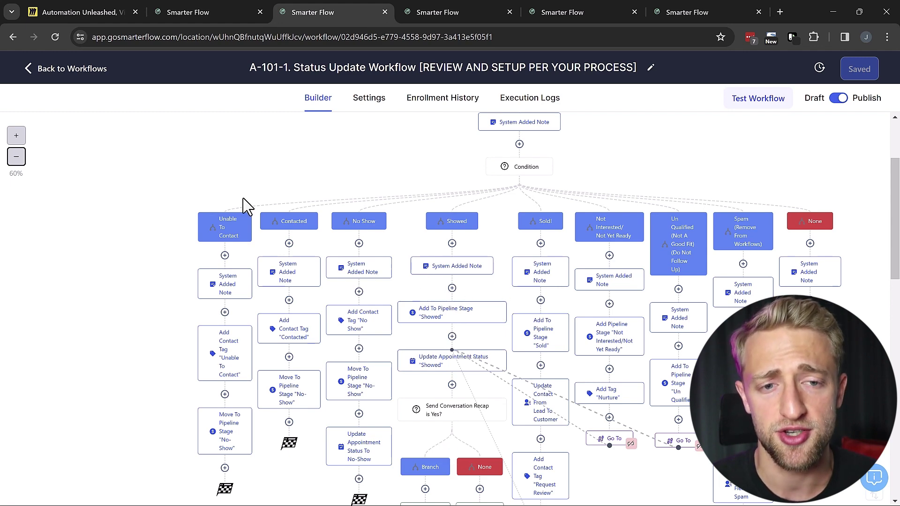
pyautogui.click(17, 135)
pyautogui.scroll(-2, 276, 170)
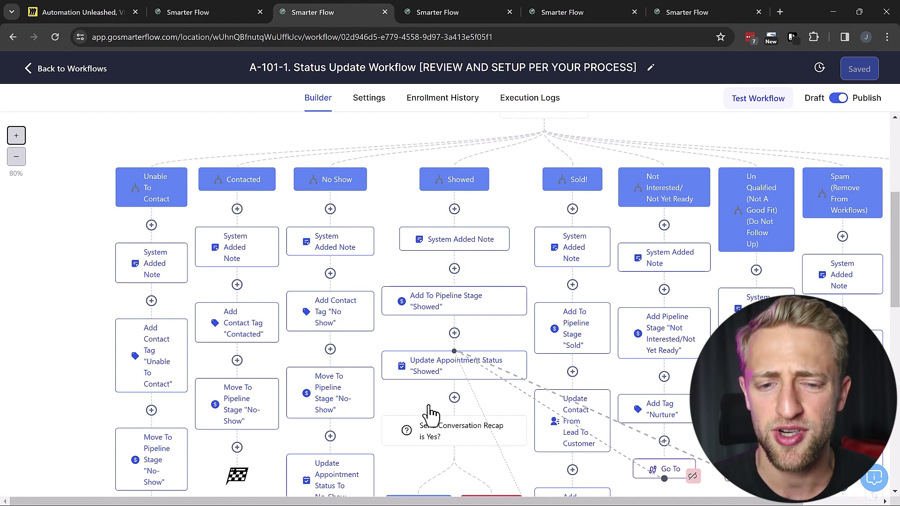
pyautogui.moveTo(440, 504); pyautogui.dragTo(511, 504)
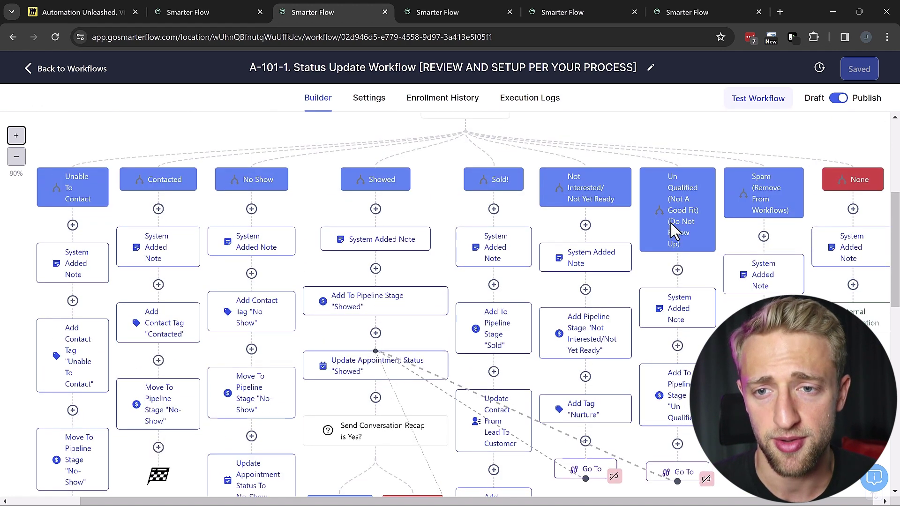
pyautogui.scroll(-2, 674, 229)
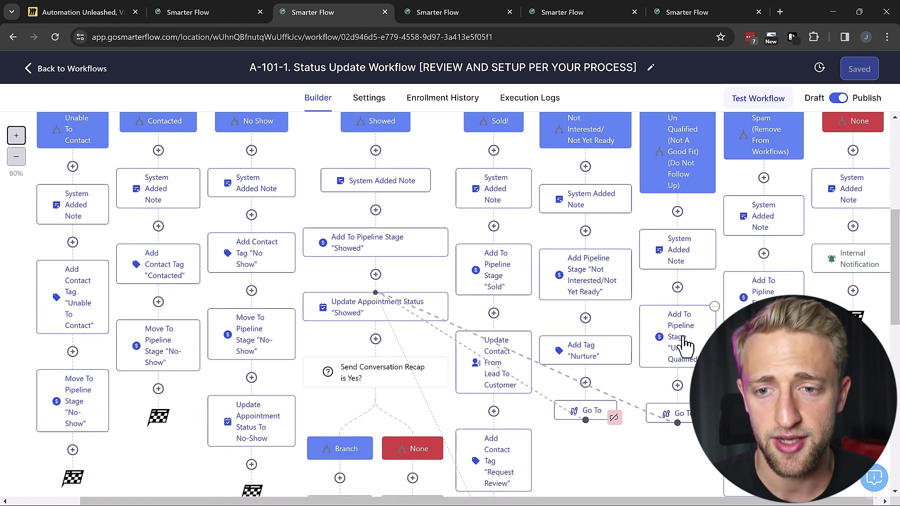
pyautogui.scroll(2, 623, 282)
pyautogui.scroll(-2, 604, 234)
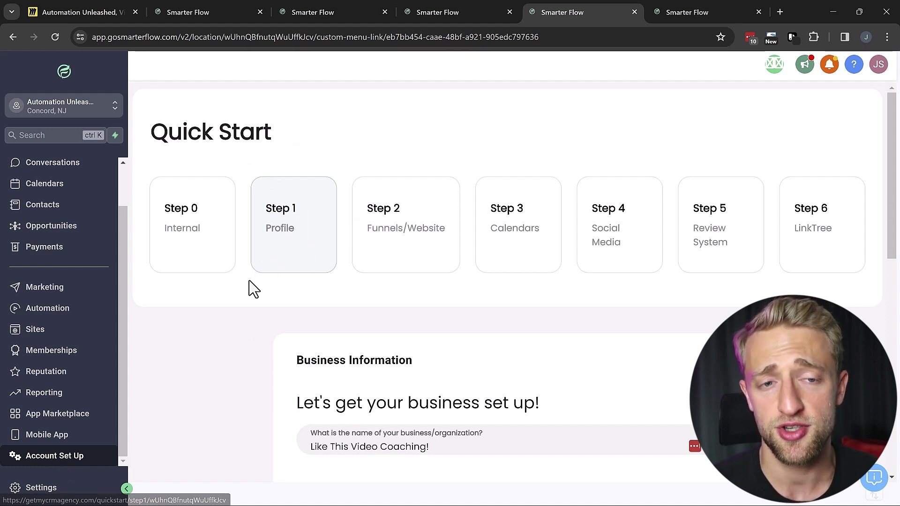
# Step: Scroll down through the Quick Start Business Information form fields and back up
pyautogui.scroll(-1, 271, 299)
pyautogui.scroll(-2, 271, 298)
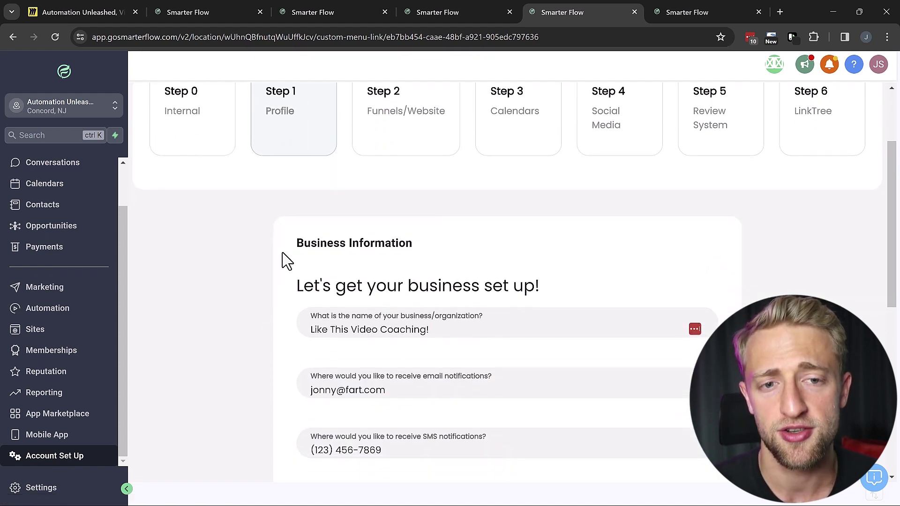
pyautogui.scroll(-1, 304, 289)
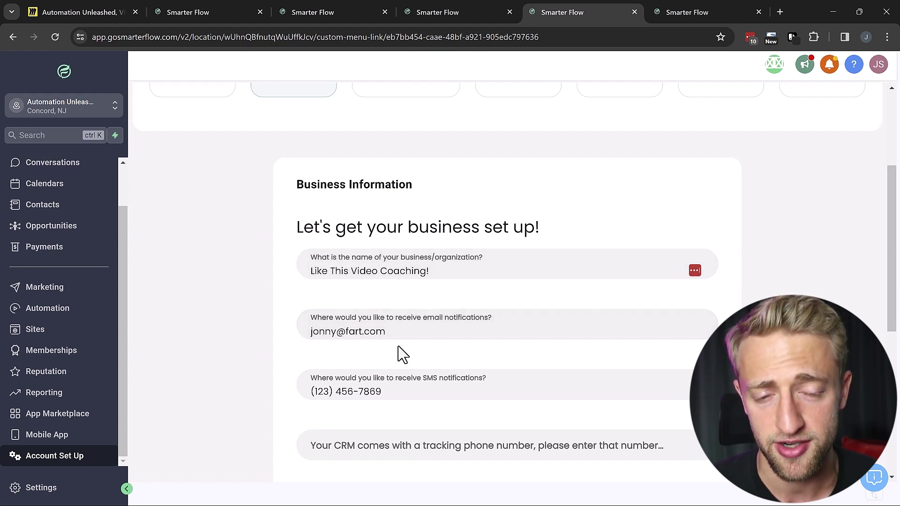
pyautogui.scroll(-1, 392, 358)
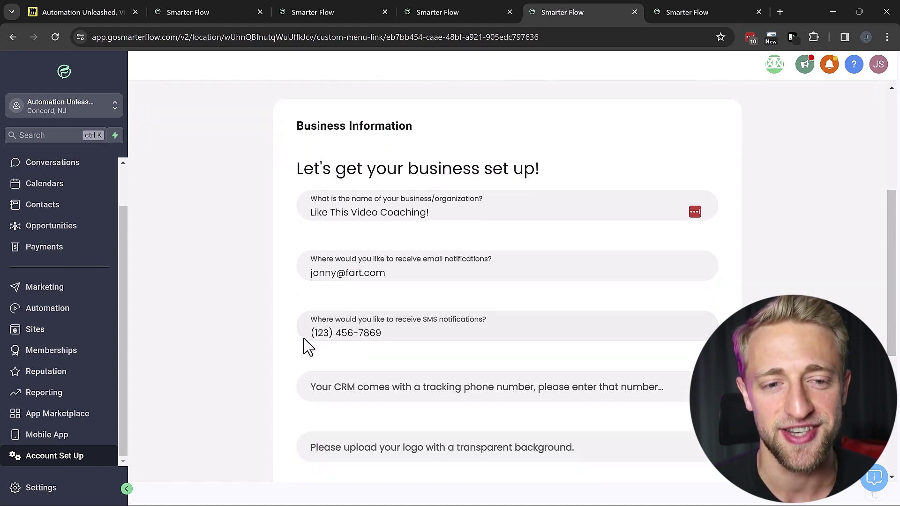
pyautogui.scroll(-1, 349, 368)
pyautogui.scroll(-1, 350, 368)
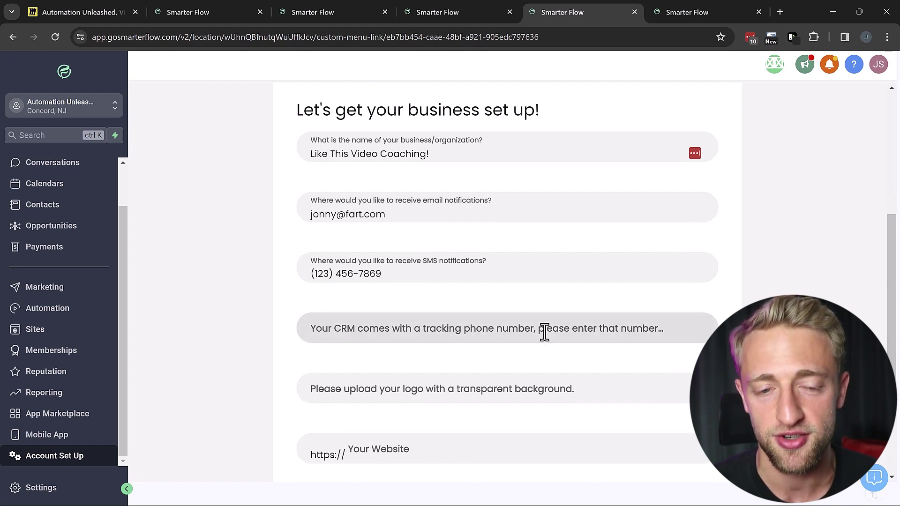
pyautogui.scroll(-1, 542, 331)
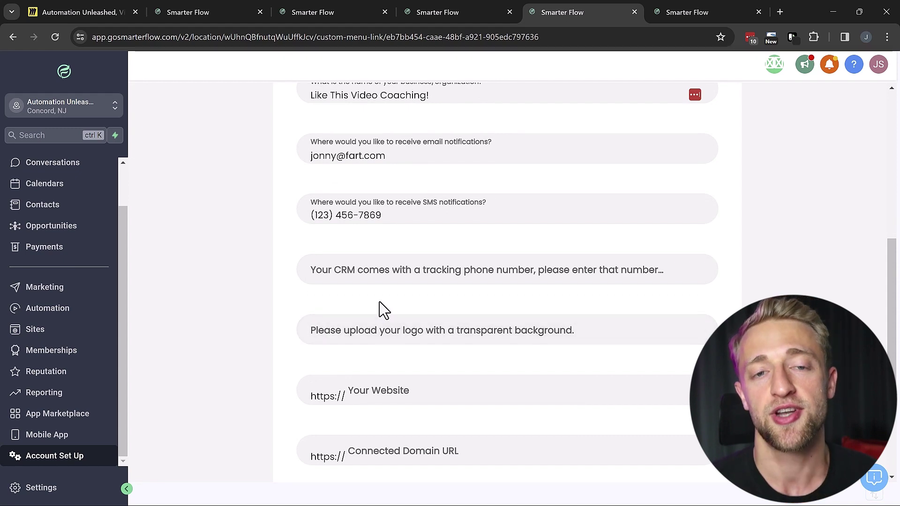
pyautogui.scroll(5, 381, 308)
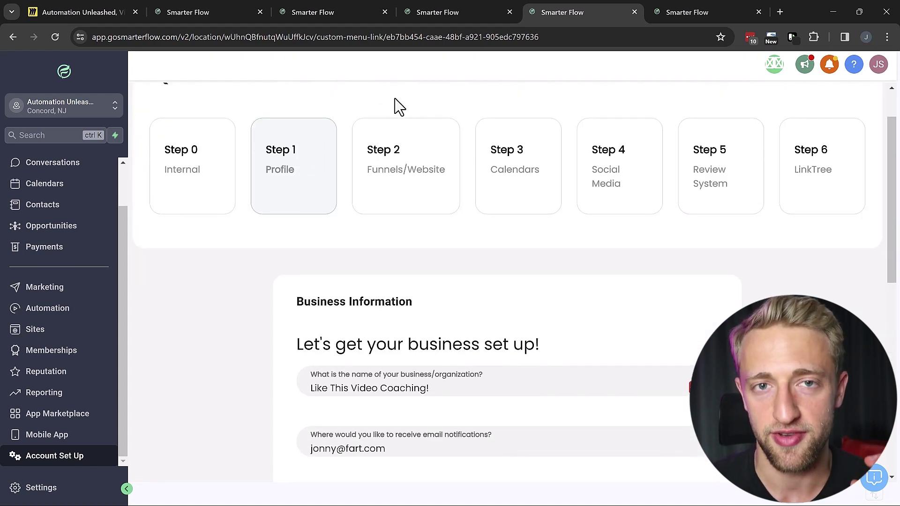
# Step: Return to Miro and zoom out to the overview showing the New Lead Methods area
pyautogui.click(91, 10)
pyautogui.scroll(-5, 406, 234)
pyautogui.scroll(-5, 367, 235)
pyautogui.moveTo(261, 260); pyautogui.dragTo(379, 305)
pyautogui.scroll(-2, 316, 244)
pyautogui.moveTo(291, 209); pyautogui.dragTo(467, 219)
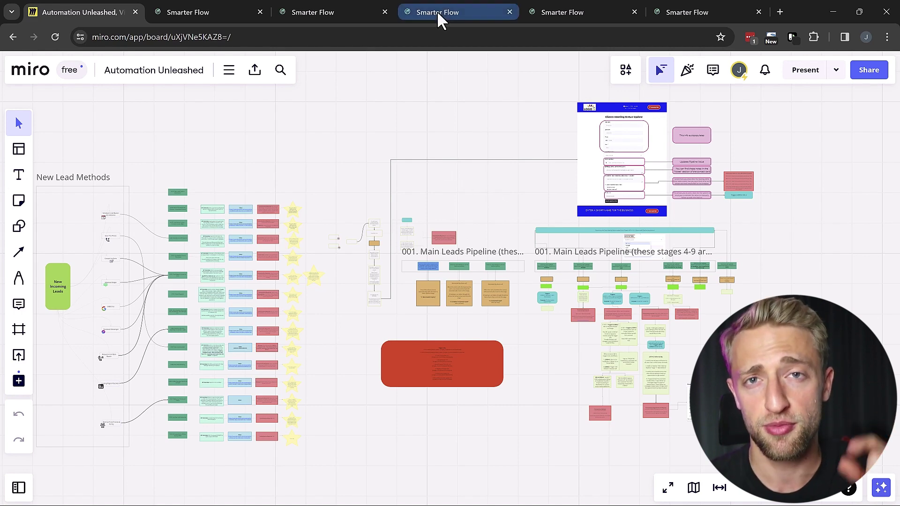
# Step: Cycle through the Opportunities, Account Set Up and Miro tabs, ending on Custom Values settings
pyautogui.click(464, 10)
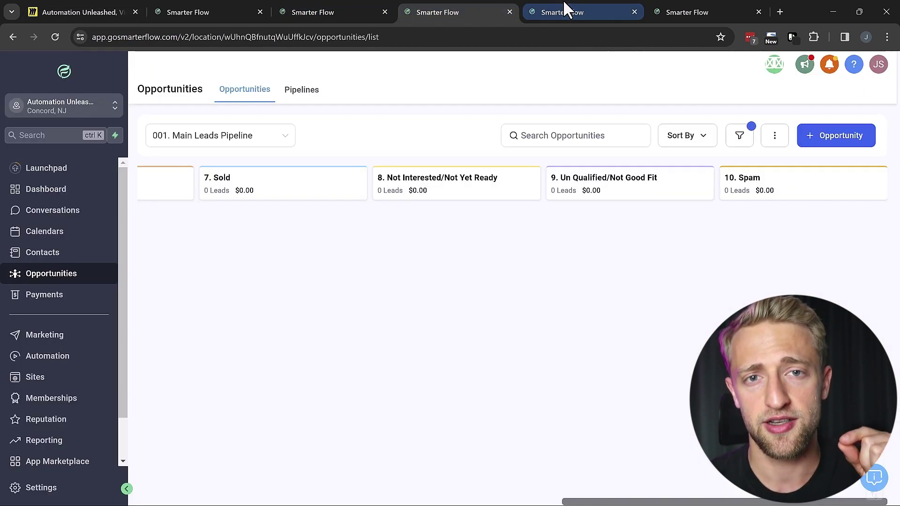
pyautogui.click(563, 10)
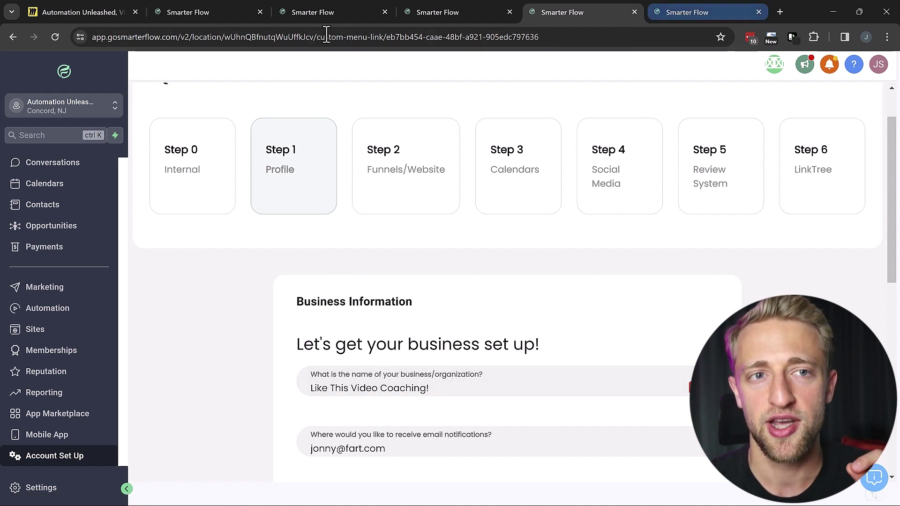
pyautogui.click(85, 12)
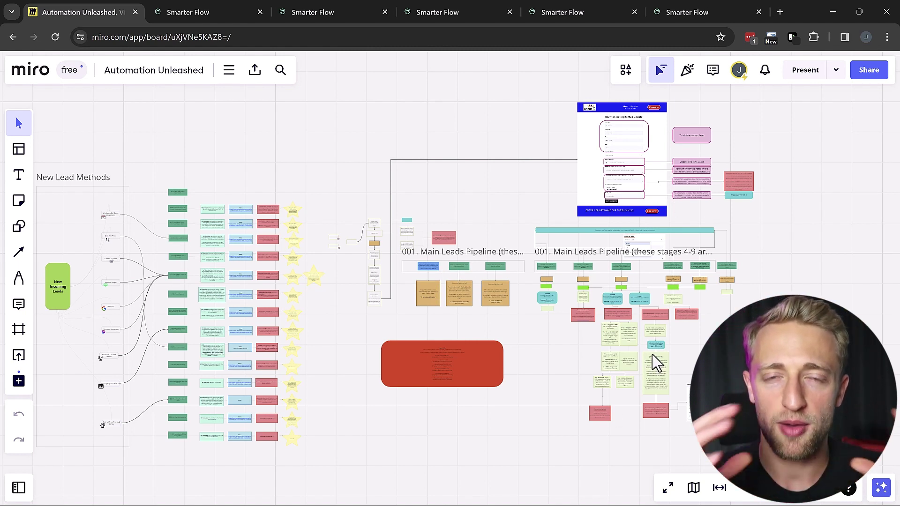
pyautogui.click(553, 11)
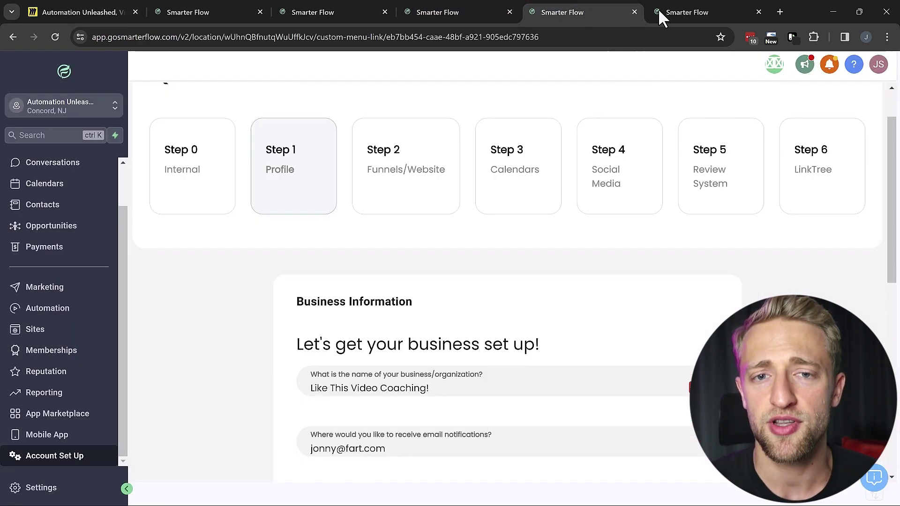
pyautogui.click(677, 10)
# Step: Scroll the Custom Values list and briefly highlight its 61 results count
pyautogui.scroll(20, 442, 207)
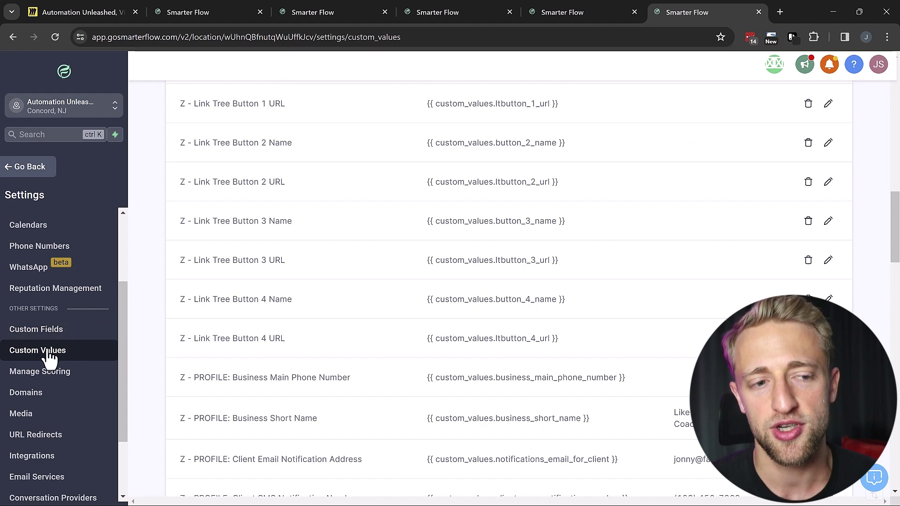
pyautogui.scroll(1, 363, 285)
pyautogui.scroll(20, 364, 285)
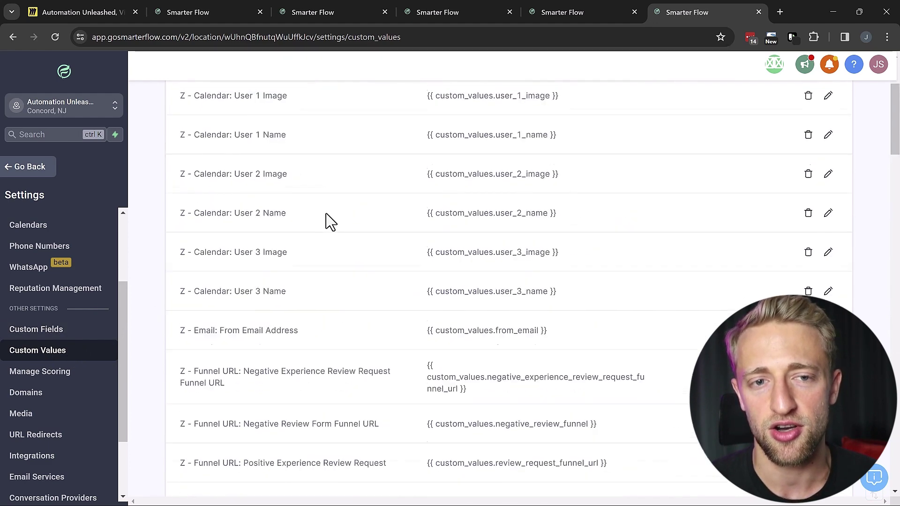
pyautogui.scroll(-20, 319, 233)
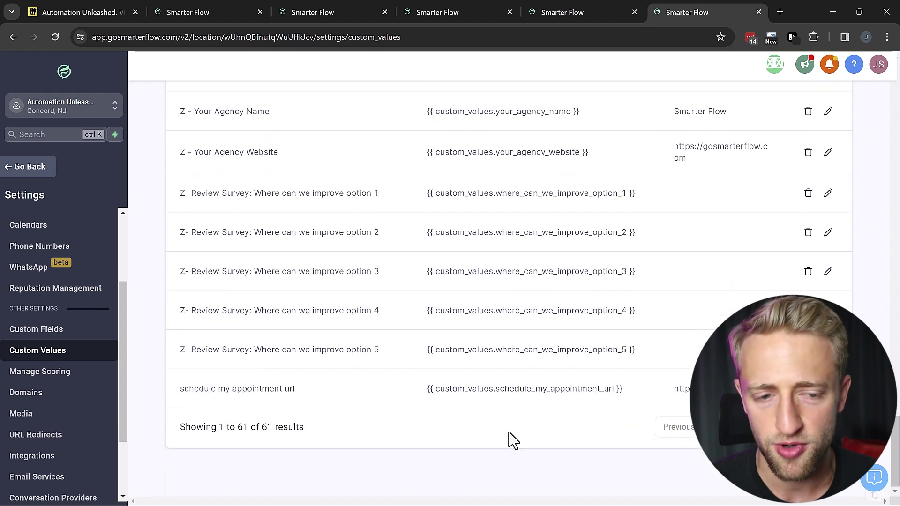
pyautogui.moveTo(262, 427); pyautogui.dragTo(355, 417)
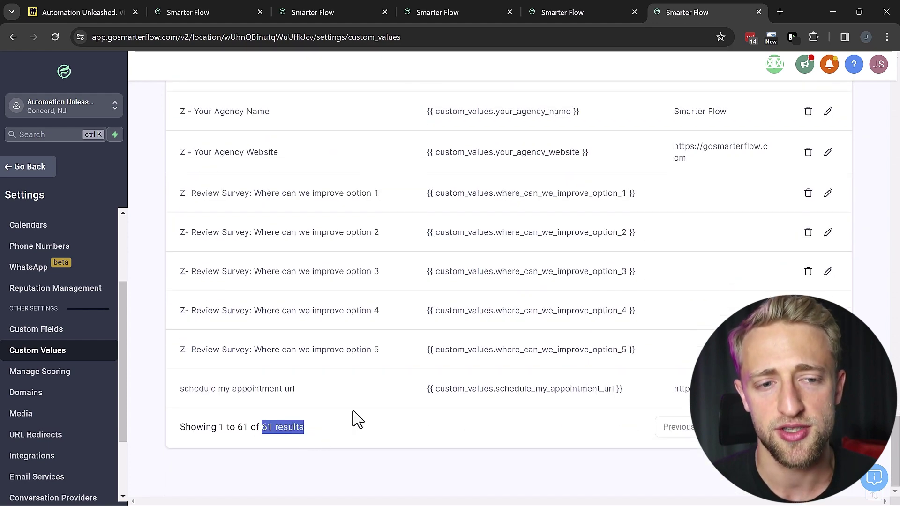
pyautogui.click(357, 439)
# Step: Compare the Account Set Up form with the PROFILE custom values, ending back on Account Set Up
pyautogui.click(562, 19)
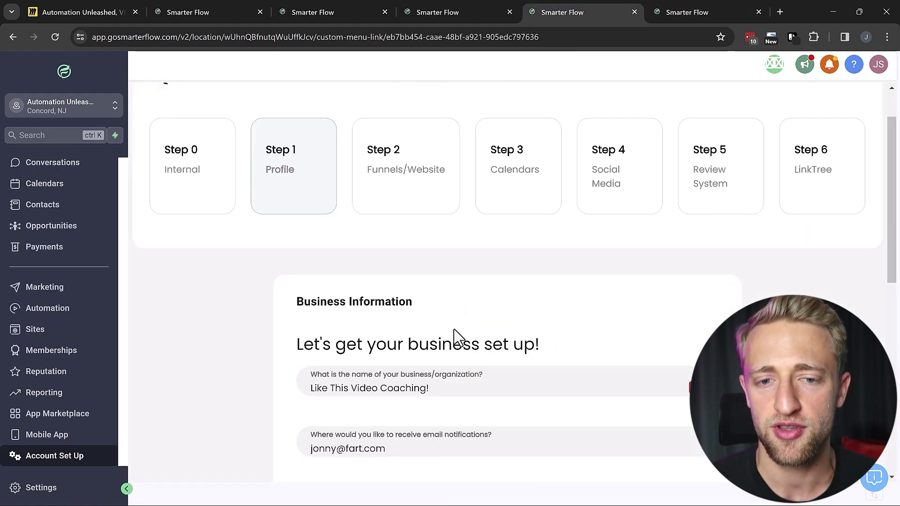
pyautogui.scroll(-3, 436, 338)
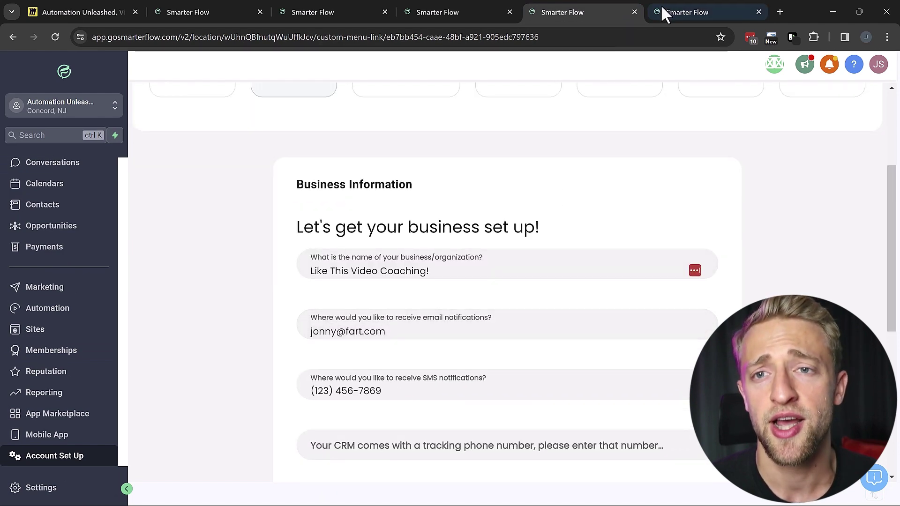
pyautogui.click(673, 18)
pyautogui.scroll(3, 492, 318)
pyautogui.scroll(18, 499, 322)
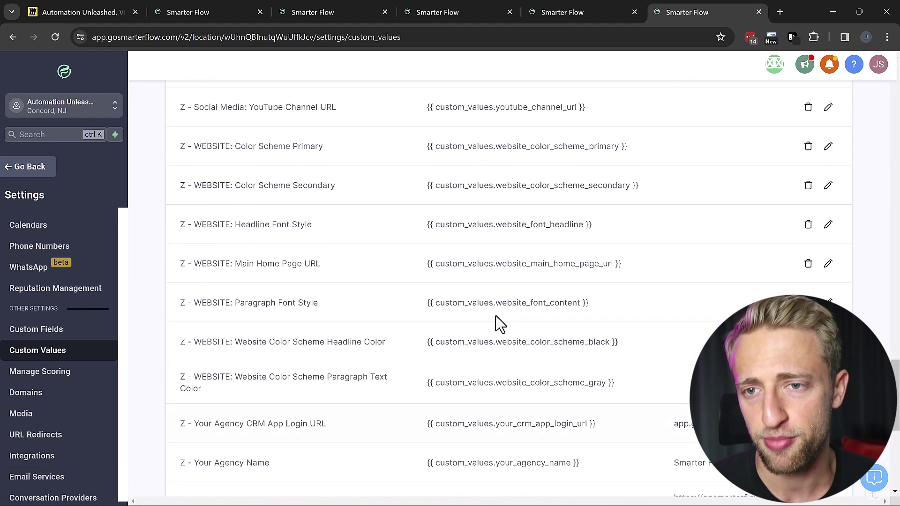
pyautogui.scroll(5, 499, 323)
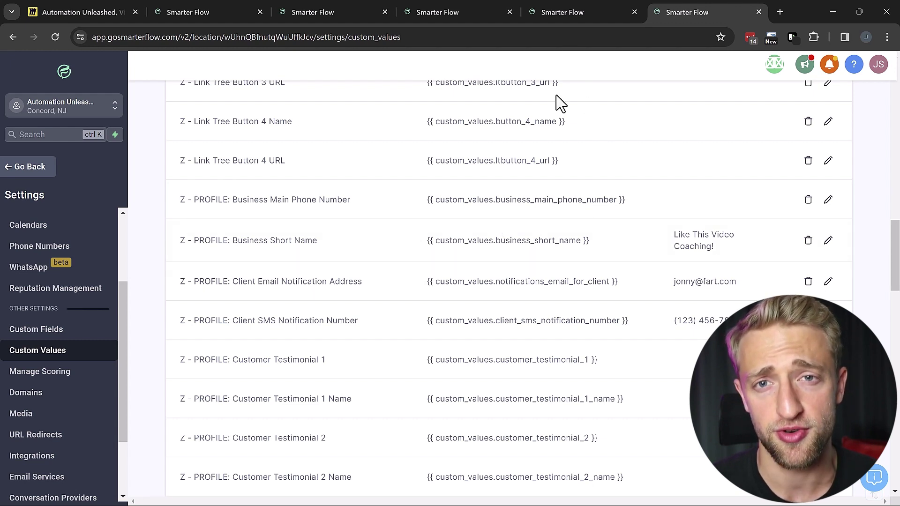
pyautogui.click(546, 9)
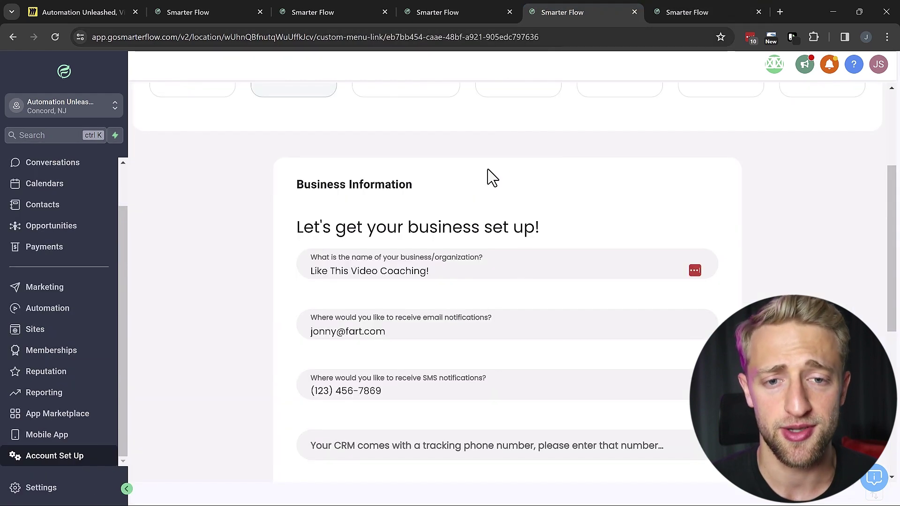
# Step: Finish reviewing the Profile form and advance to the Step 2 Funnels/Website setup
pyautogui.scroll(-5, 318, 262)
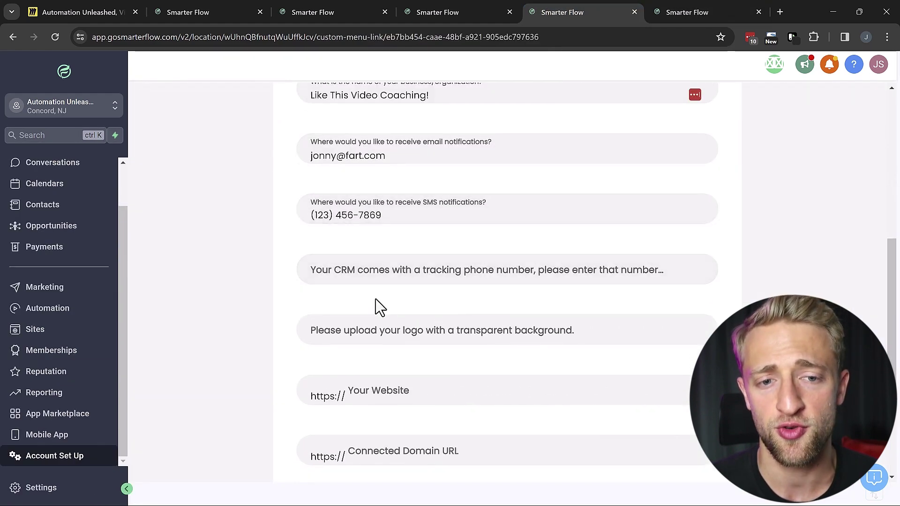
pyautogui.scroll(-3, 376, 305)
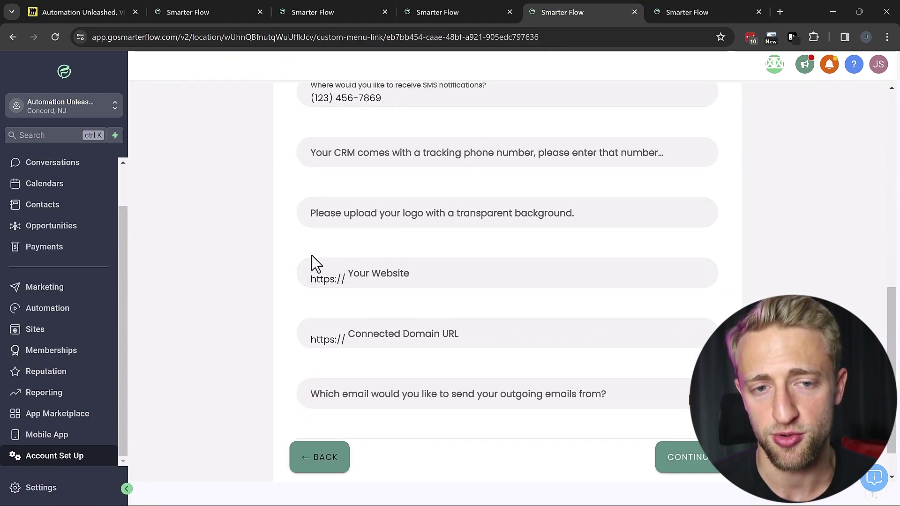
pyautogui.scroll(-1, 313, 263)
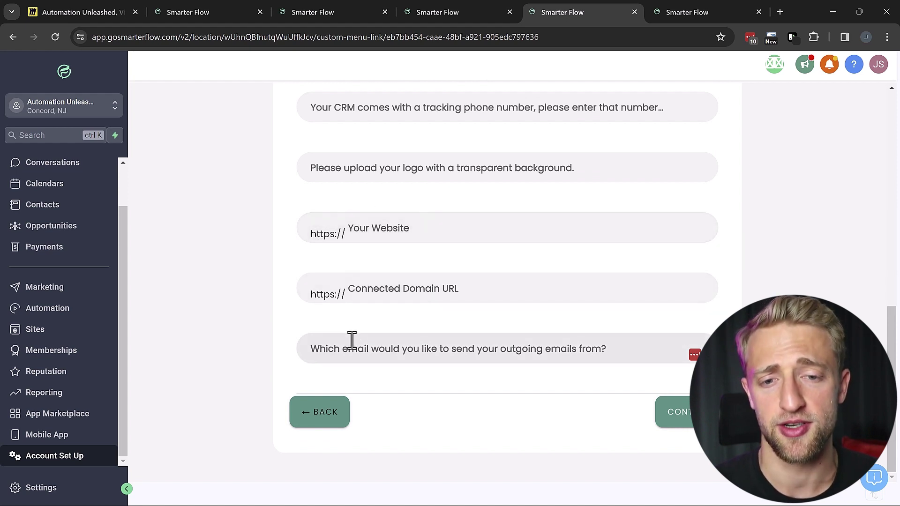
pyautogui.scroll(15, 370, 286)
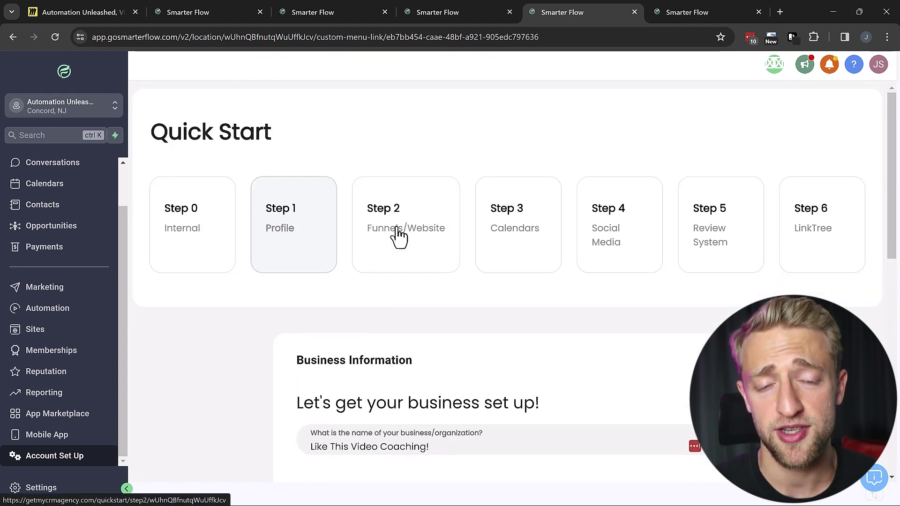
pyautogui.click(400, 236)
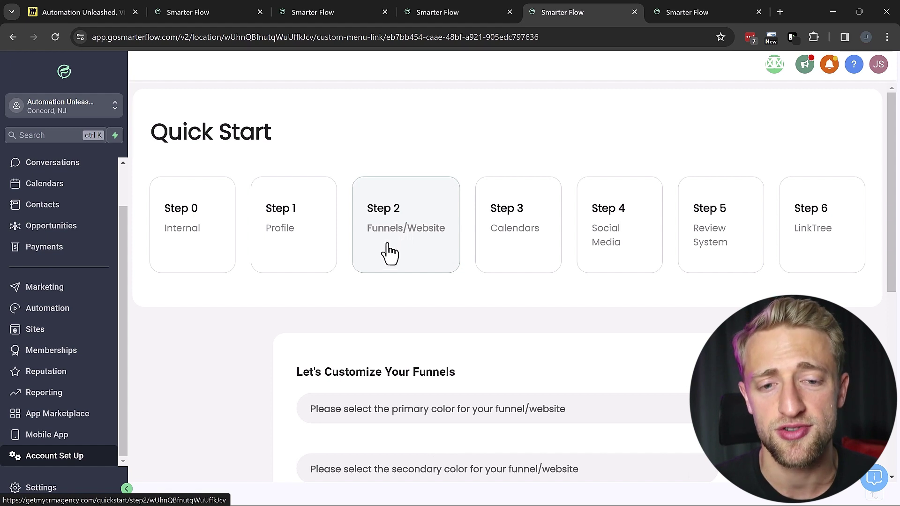
# Step: Look over the funnel primary/secondary colour and headline/paragraph font colour and style fields
pyautogui.scroll(-1, 349, 288)
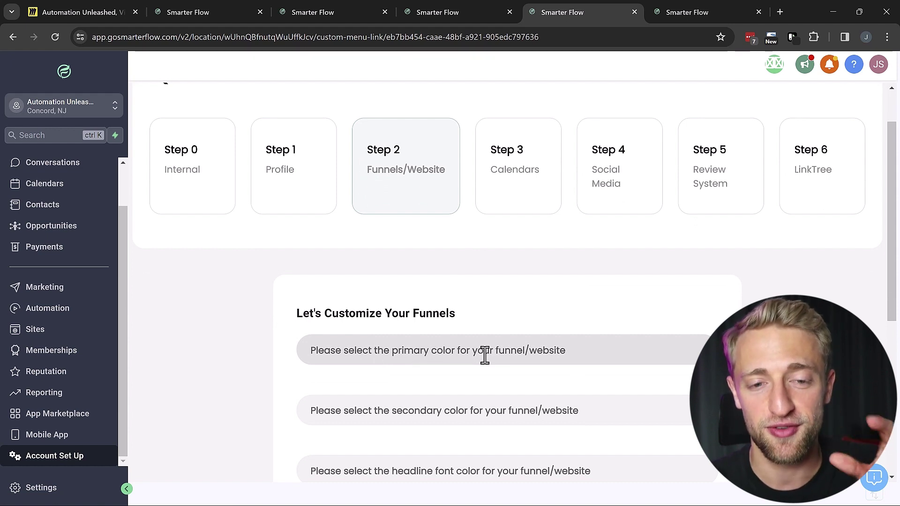
pyautogui.scroll(-1, 483, 355)
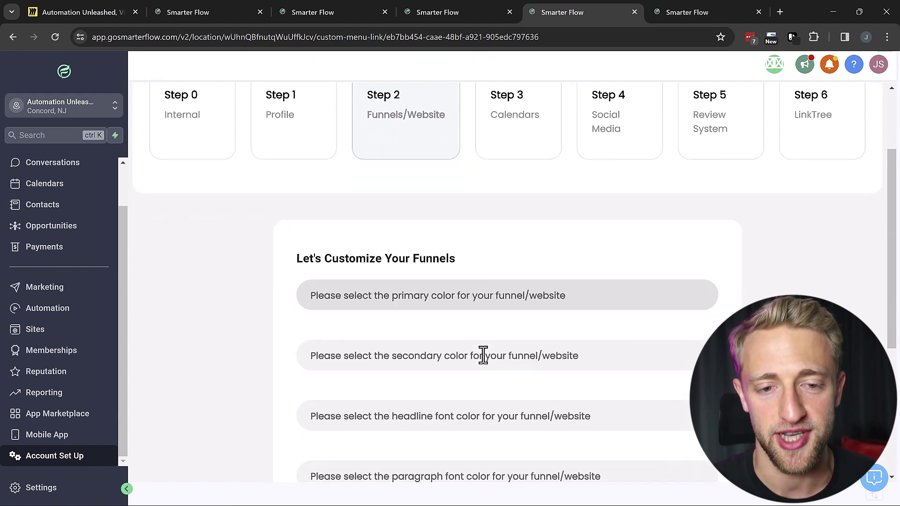
pyautogui.scroll(-1, 422, 361)
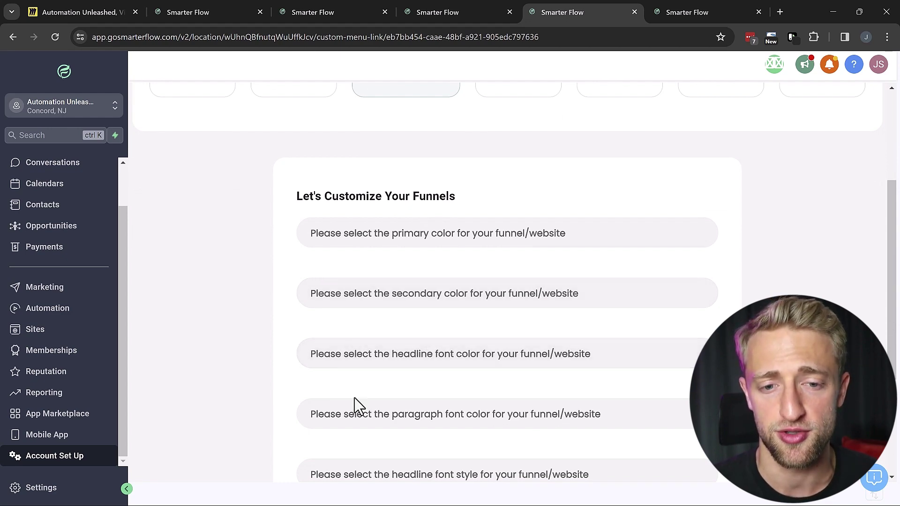
pyautogui.scroll(3, 433, 399)
pyautogui.scroll(-6, 415, 337)
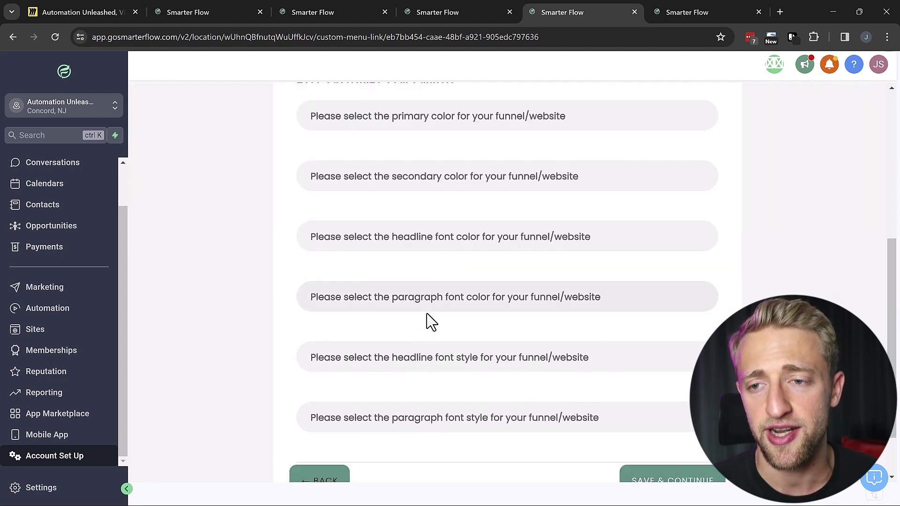
pyautogui.scroll(2, 412, 275)
pyautogui.scroll(5, 412, 275)
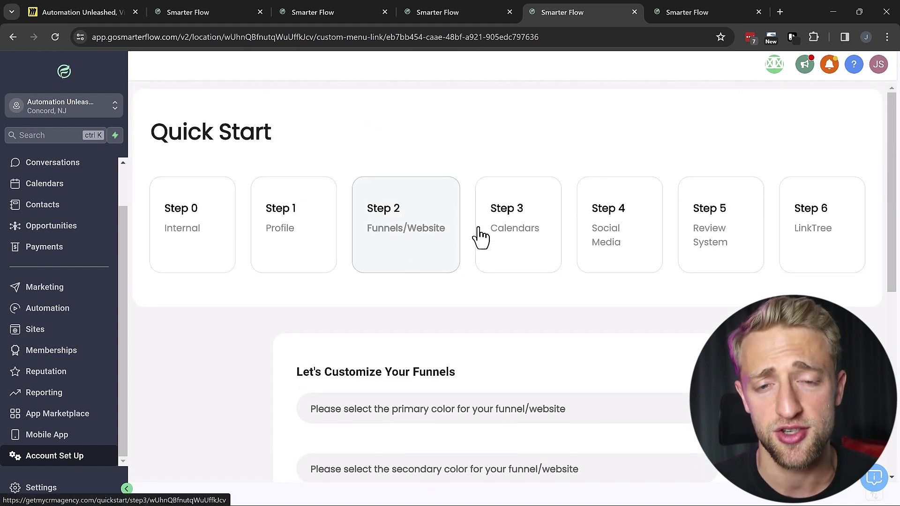
pyautogui.click(497, 234)
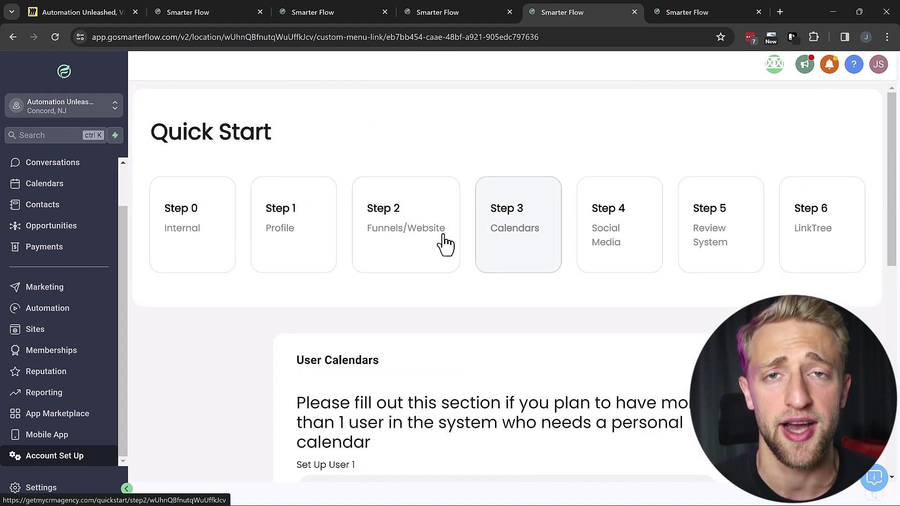
pyautogui.scroll(-4, 462, 269)
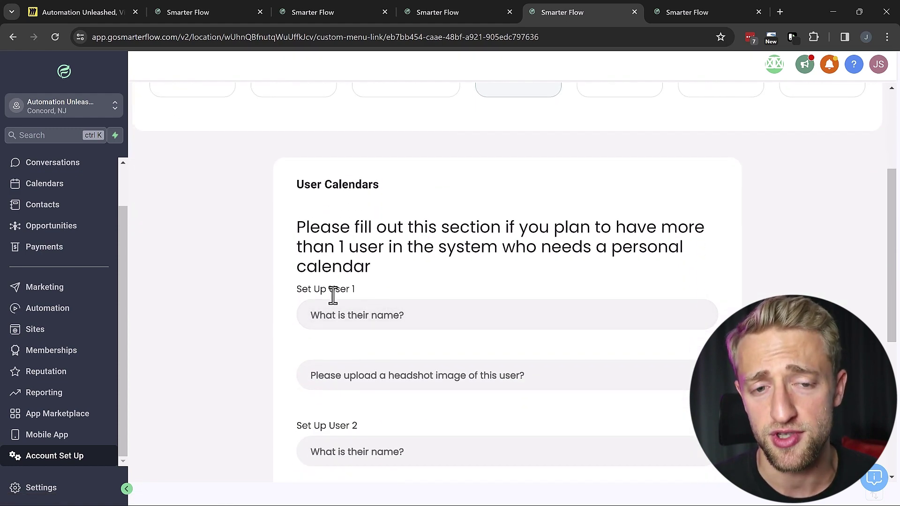
pyautogui.scroll(-3, 333, 295)
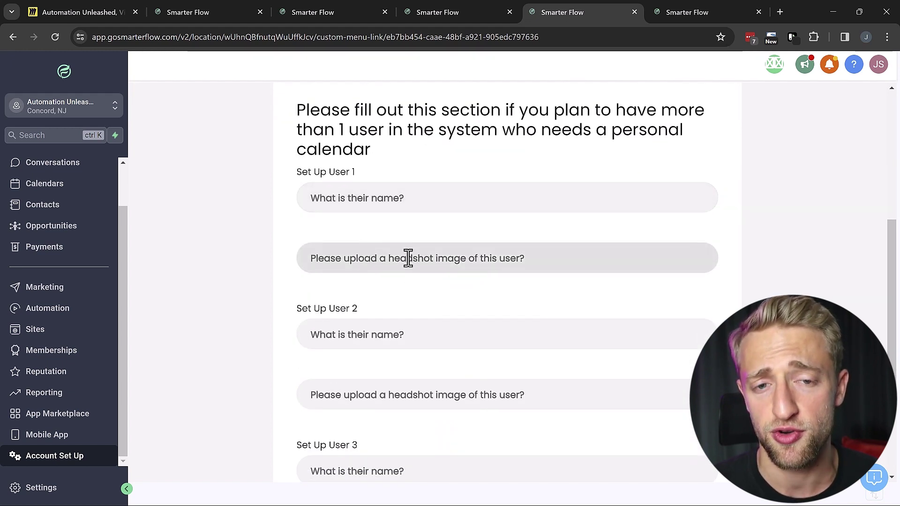
pyautogui.scroll(-1, 376, 257)
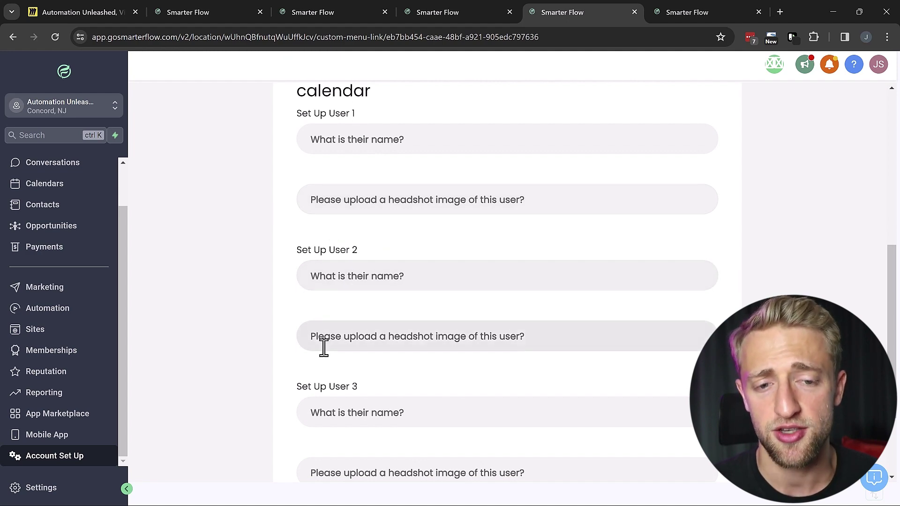
pyautogui.scroll(-2, 303, 364)
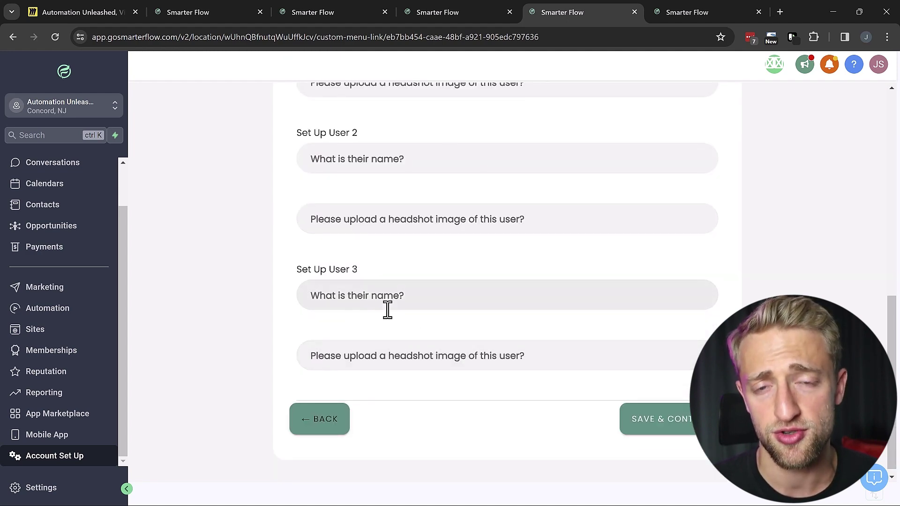
pyautogui.scroll(8, 388, 310)
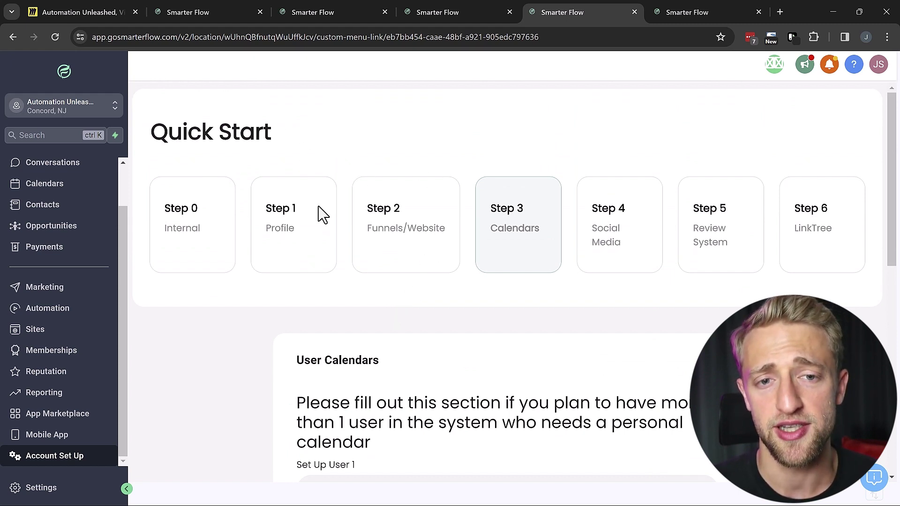
# Step: Pan across the Miro New Lead Methods map, then return to Smarter Flow's Automation Workflows list
pyautogui.hotkey('ctrl', '2')
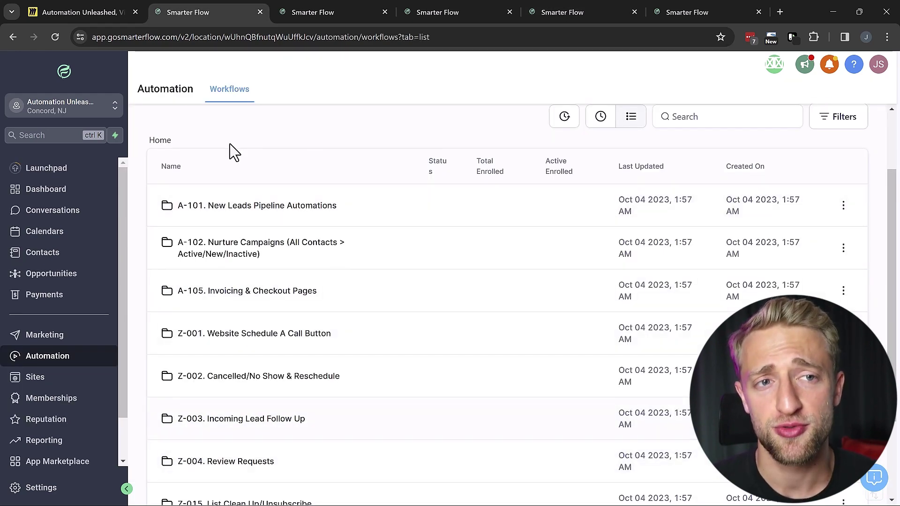
pyautogui.click(113, 13)
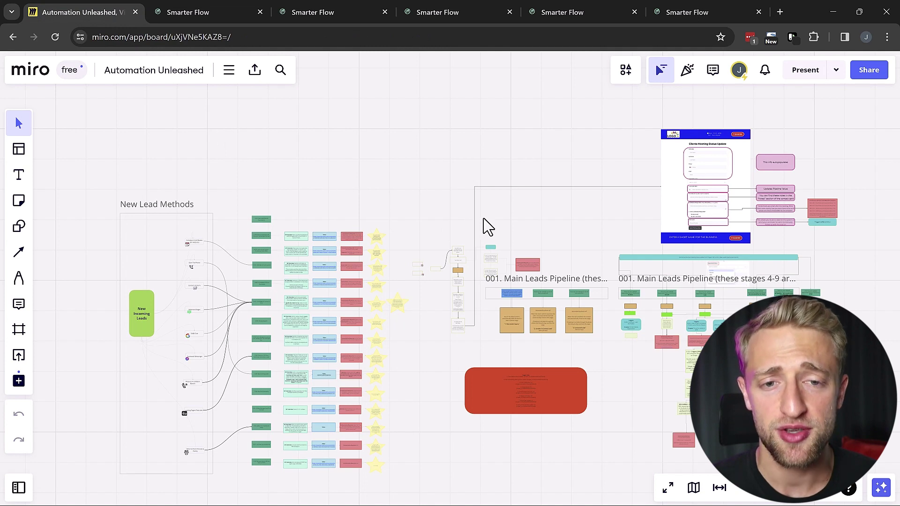
pyautogui.moveTo(493, 223); pyautogui.dragTo(446, 209)
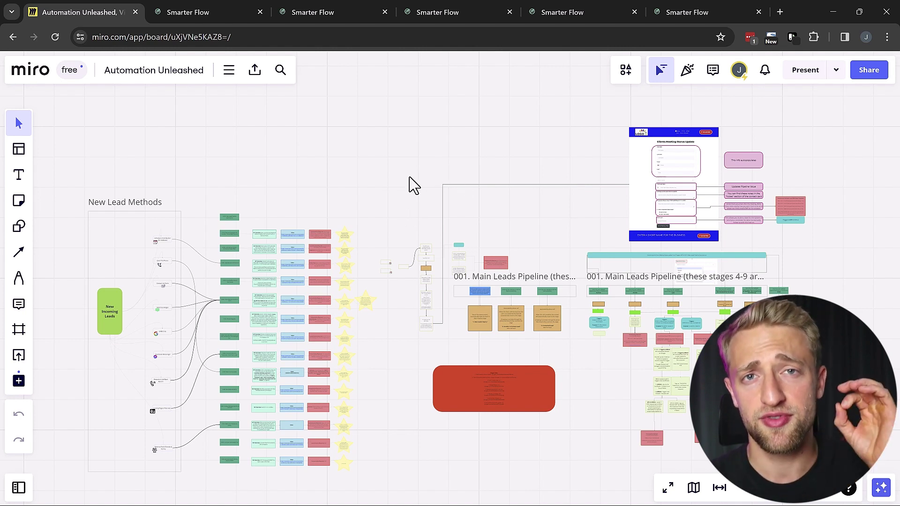
pyautogui.click(218, 11)
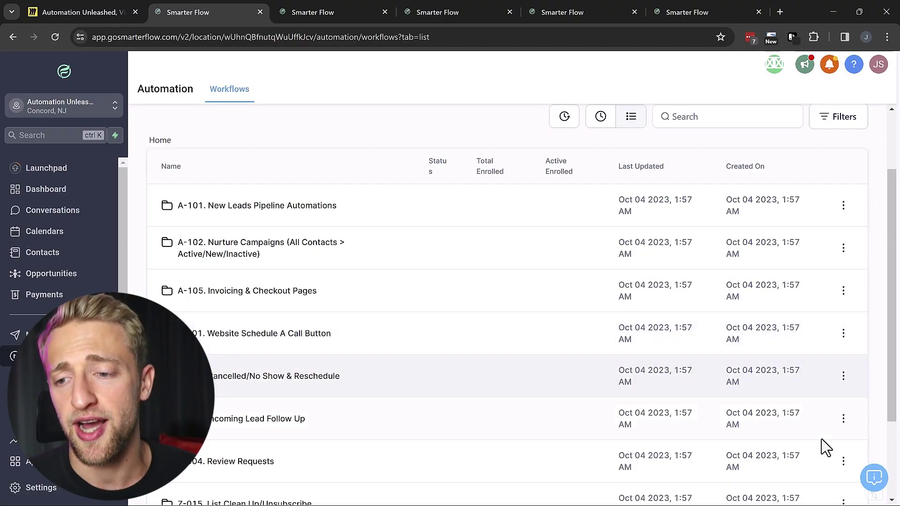
# Step: Open the support widget's Chat tab and request a chat with a live agent
pyautogui.click(874, 478)
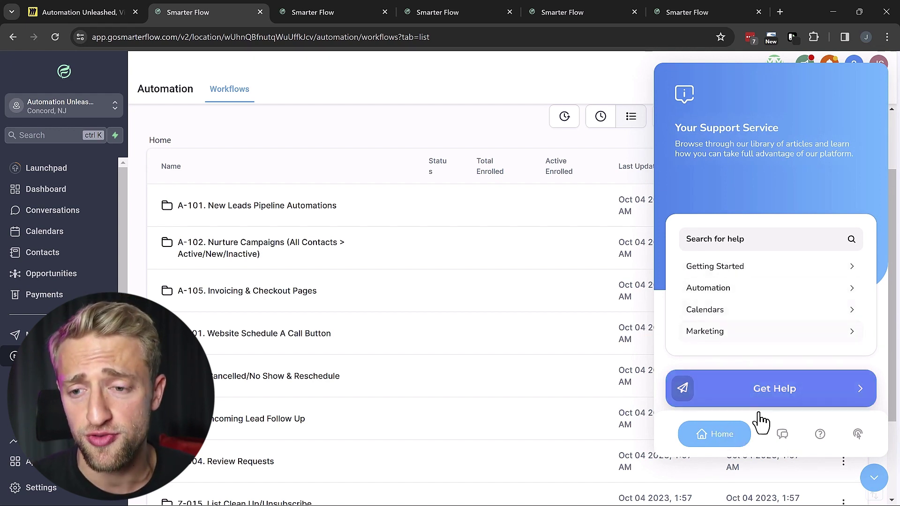
pyautogui.click(781, 440)
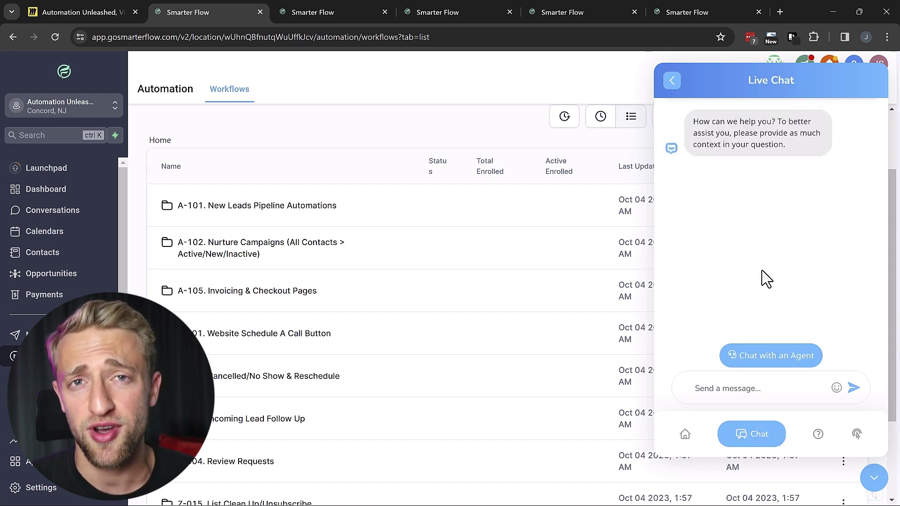
pyautogui.click(770, 357)
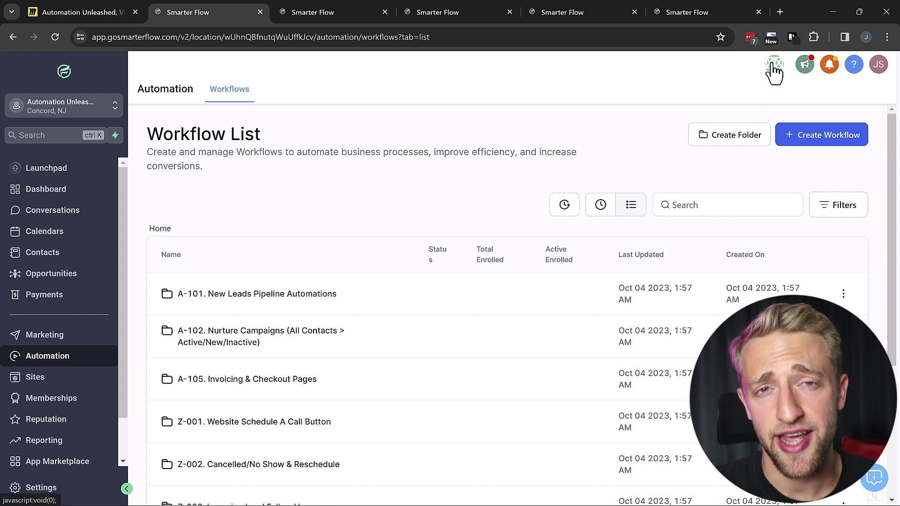
# Step: Open the FAQ manager from the green header icon, showing no FAQs yet
pyautogui.click(774, 65)
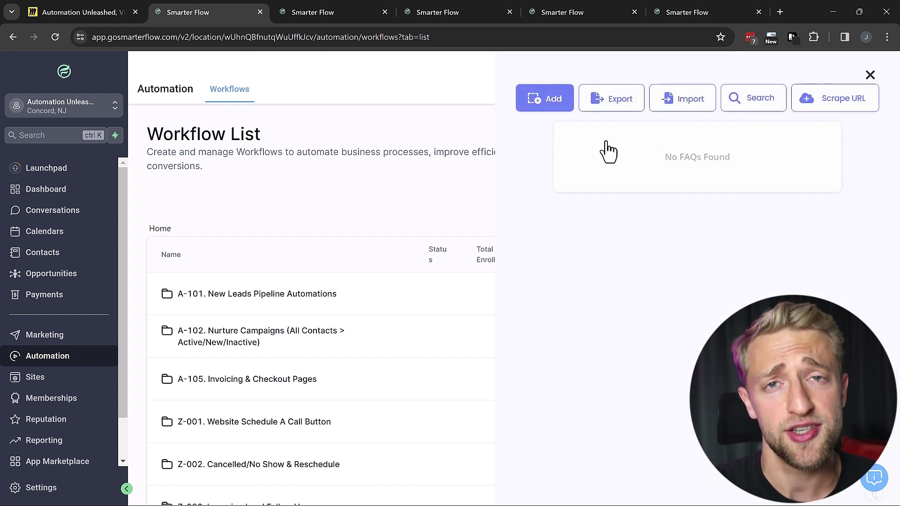